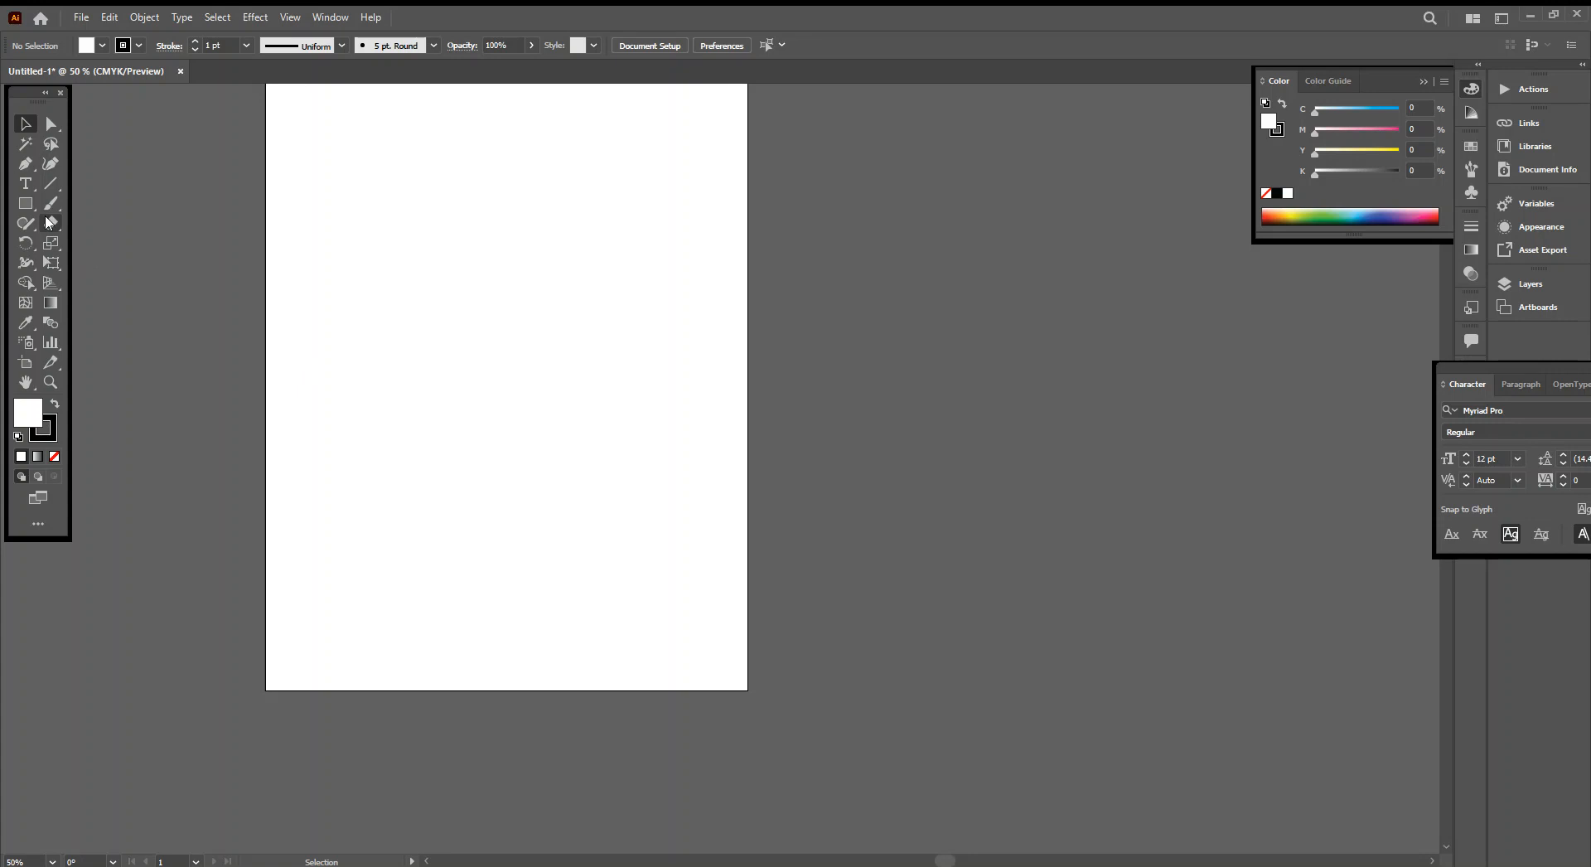
# Step: Draw a closed, roughly square path about 212 by 207 pt with the Pen tool and move it slightly down the artboard
pyautogui.click(30, 165)
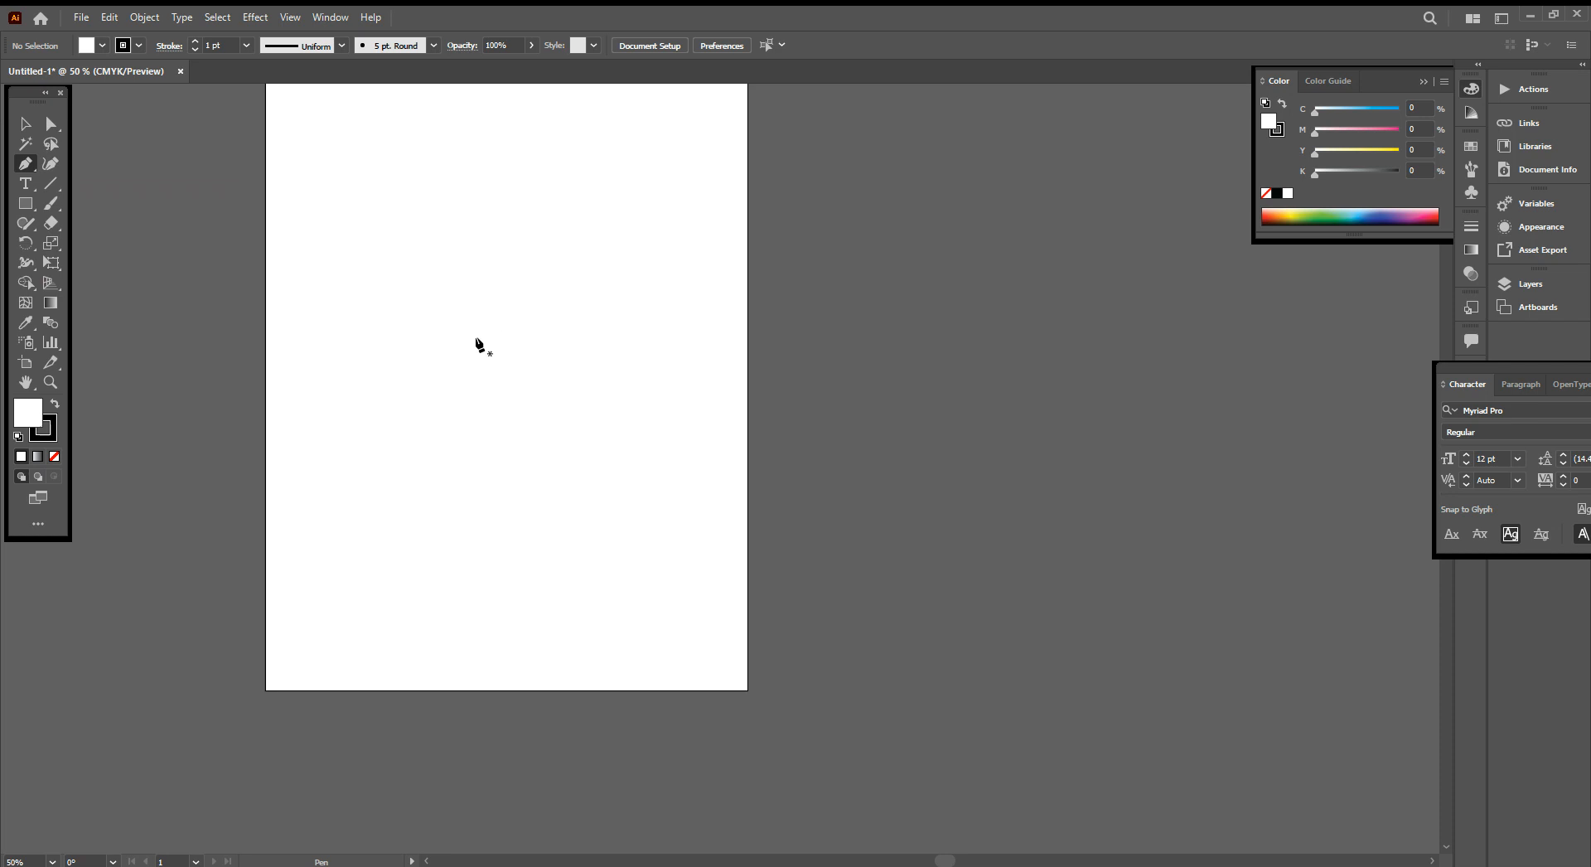
pyautogui.click(386, 381)
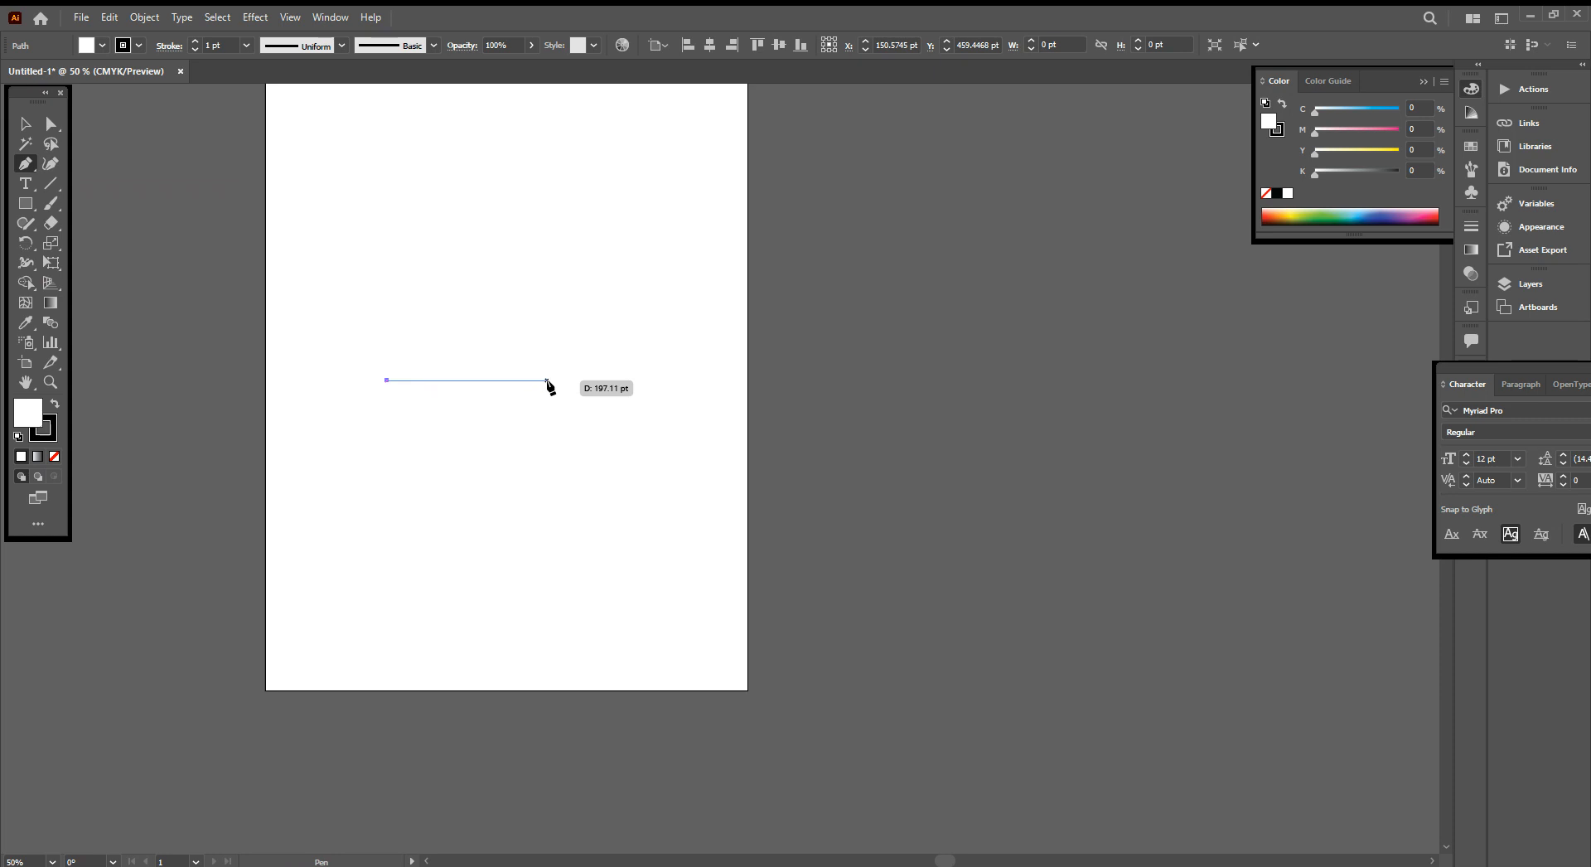
pyautogui.click(551, 380)
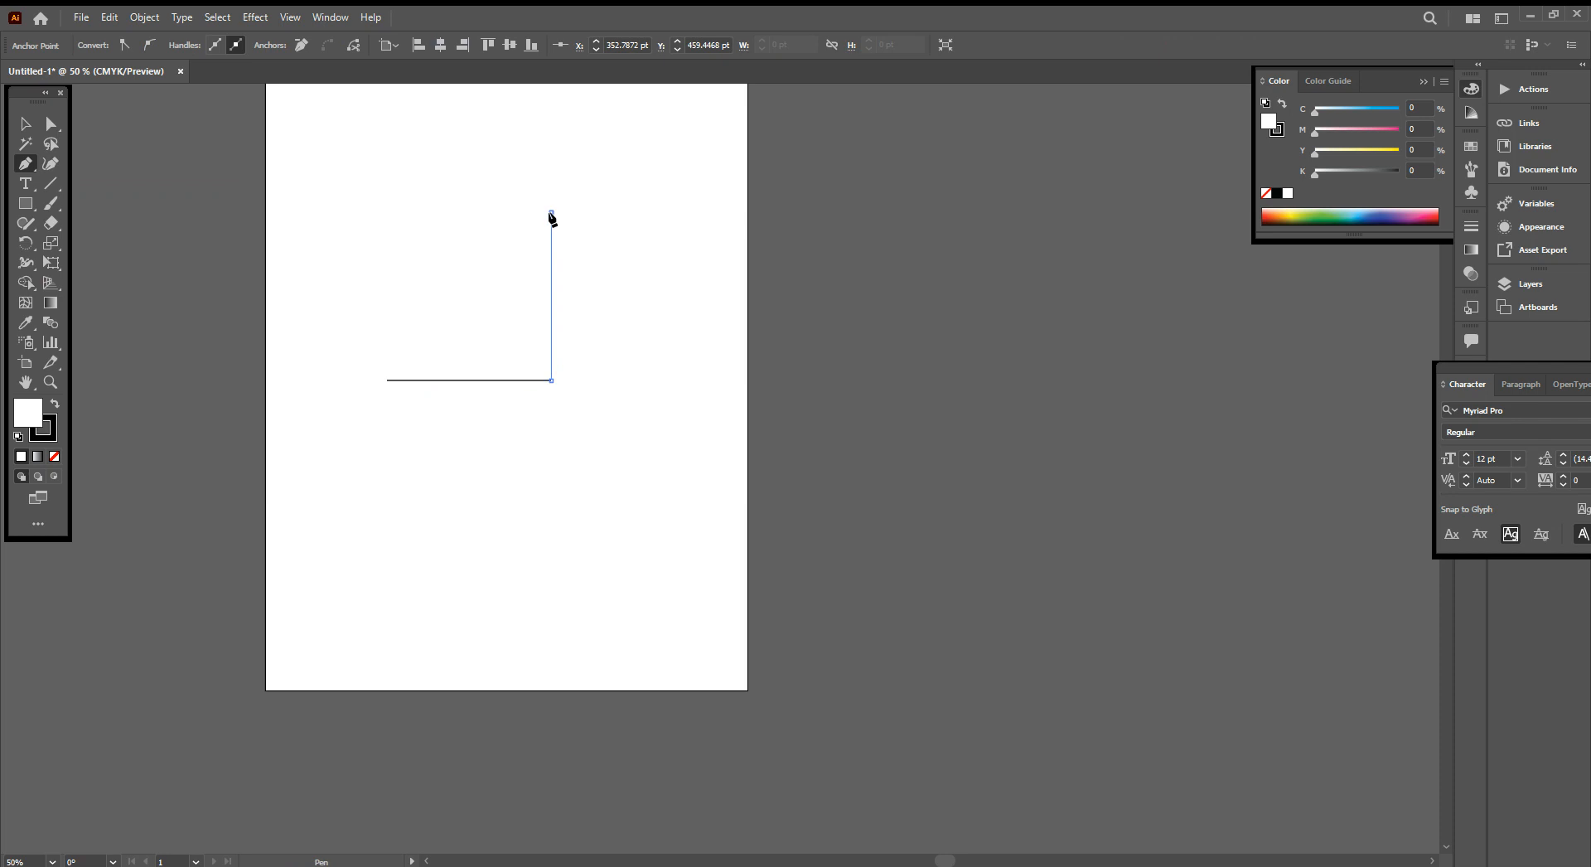
pyautogui.click(550, 213)
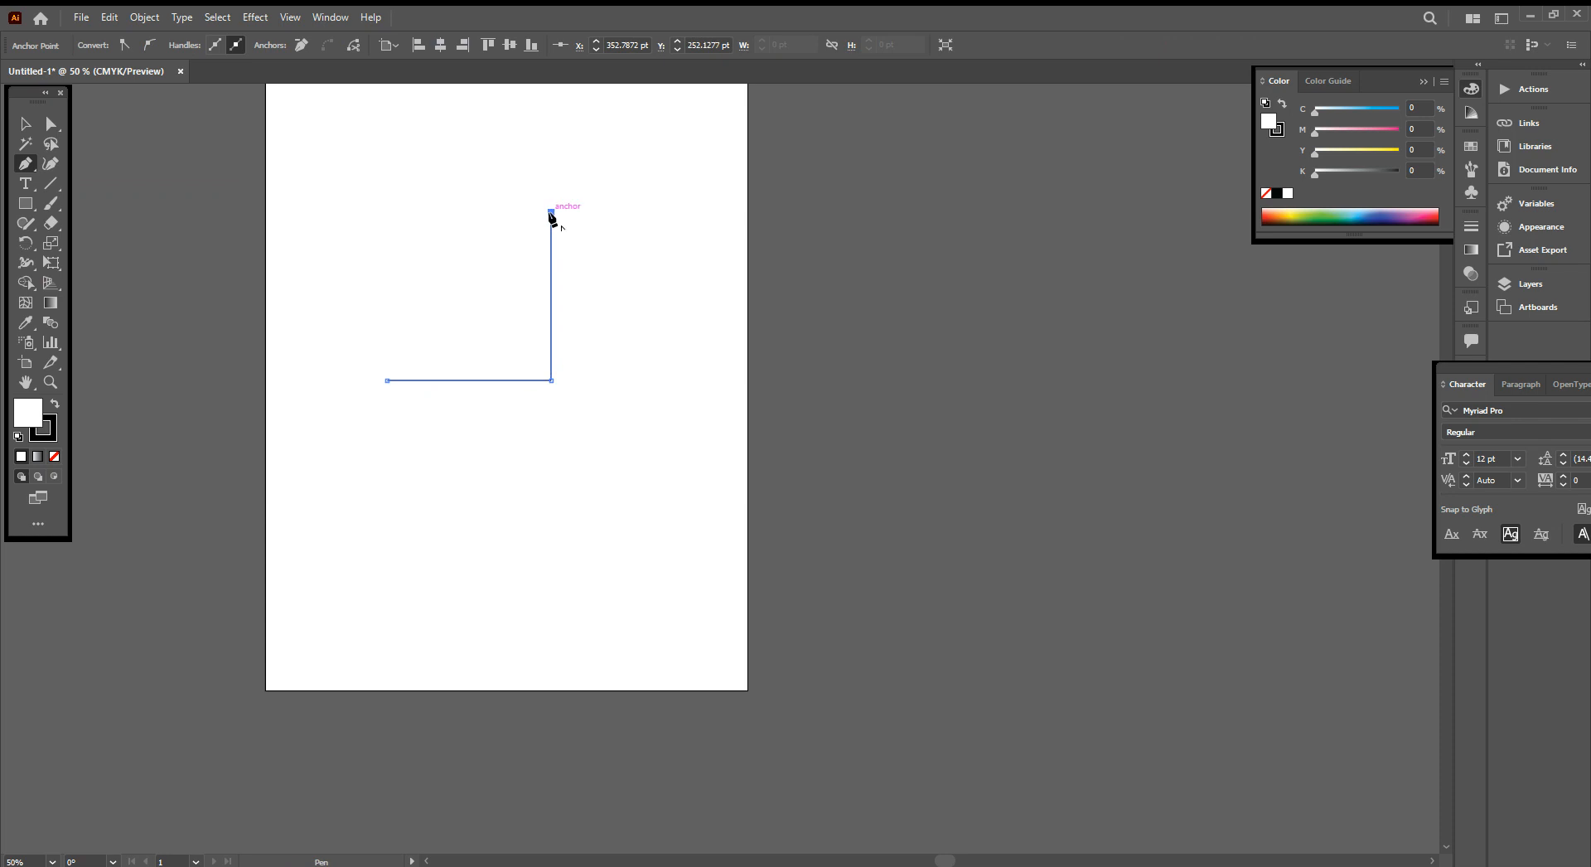
pyautogui.click(378, 213)
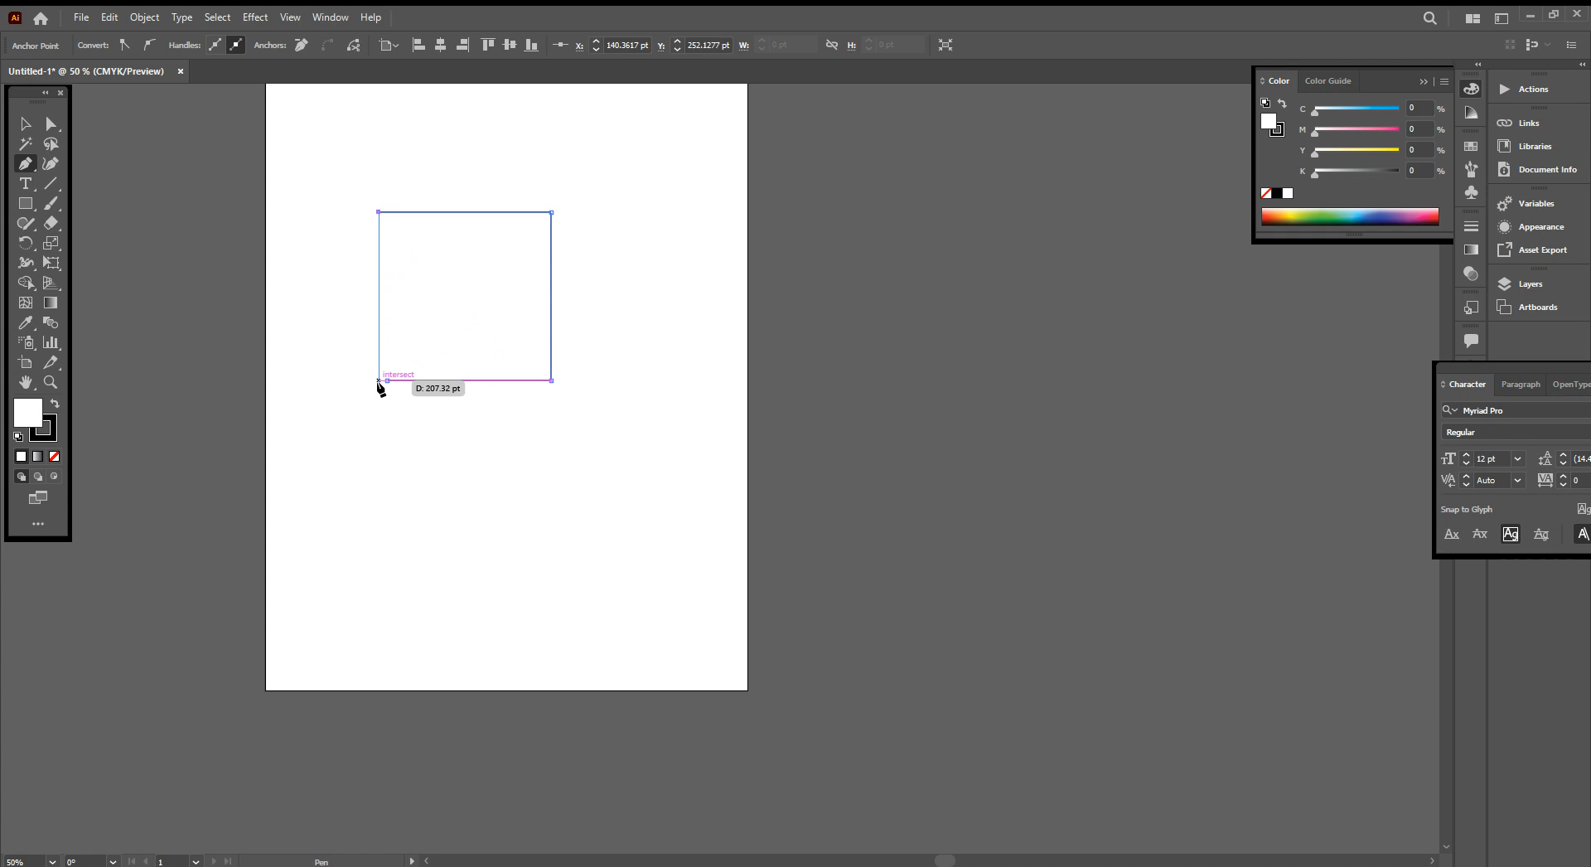
pyautogui.click(377, 380)
pyautogui.moveTo(387, 383); pyautogui.dragTo(386, 381)
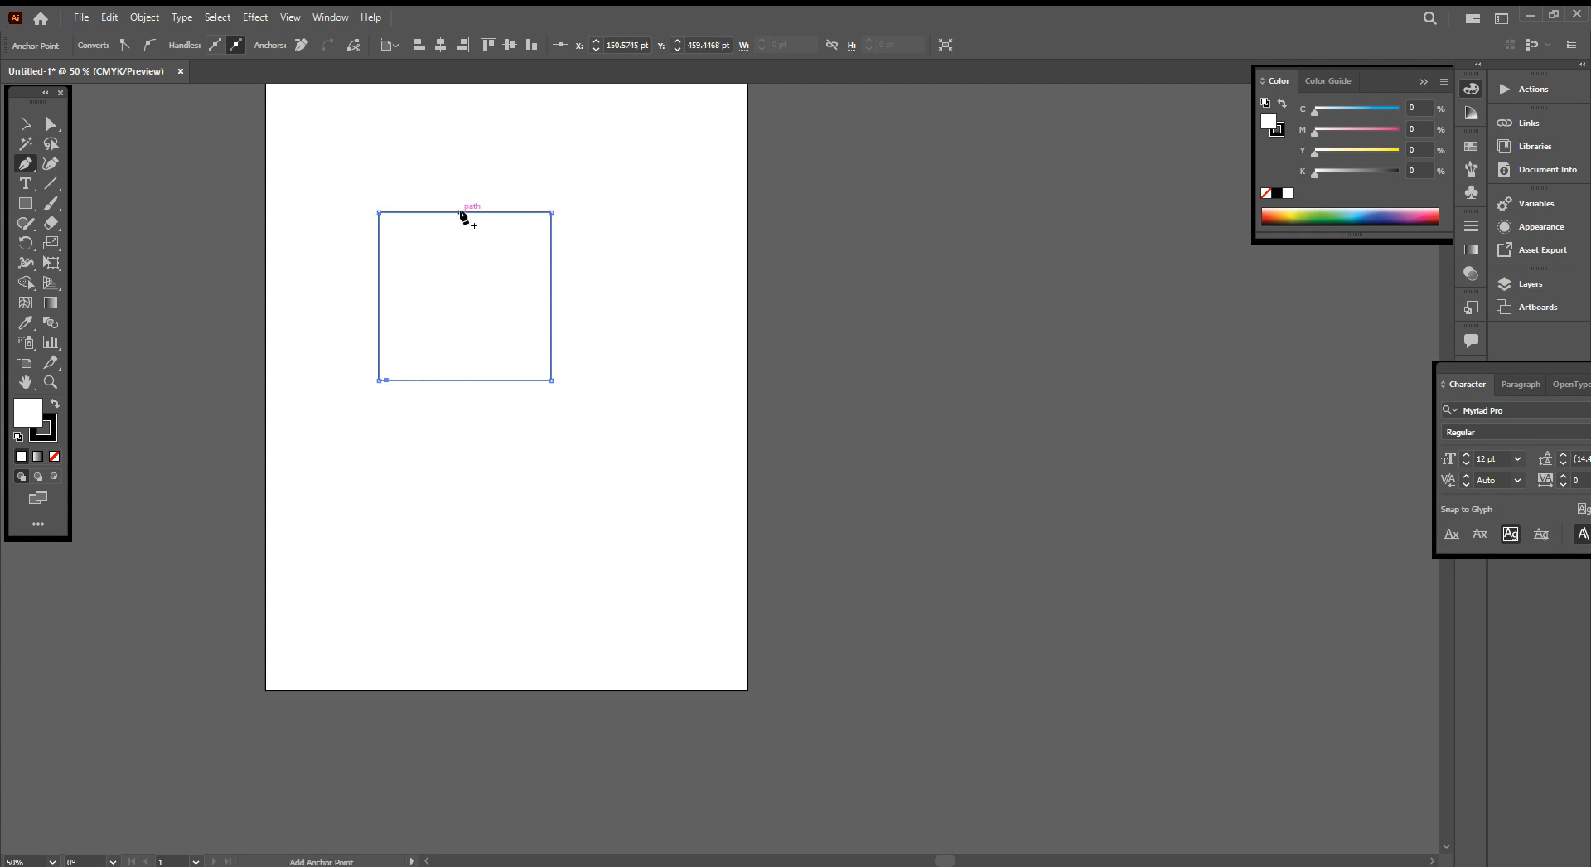
pyautogui.click(24, 125)
pyautogui.moveTo(472, 213); pyautogui.dragTo(469, 242)
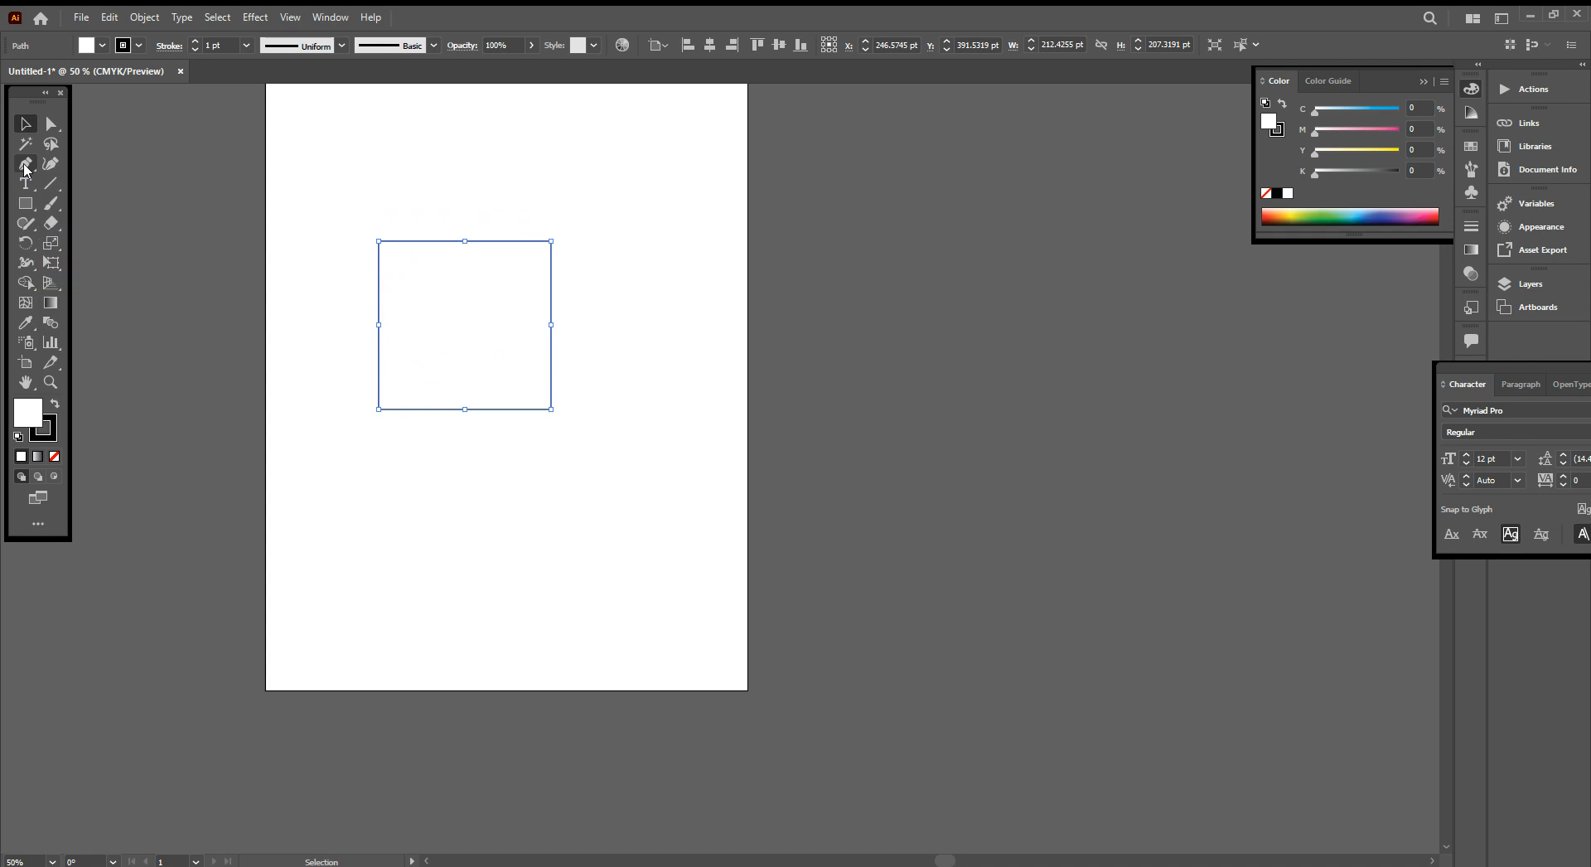
# Step: Add an anchor point at the middle of the square's top edge and another near the middle of its bottom edge
pyautogui.press('p')
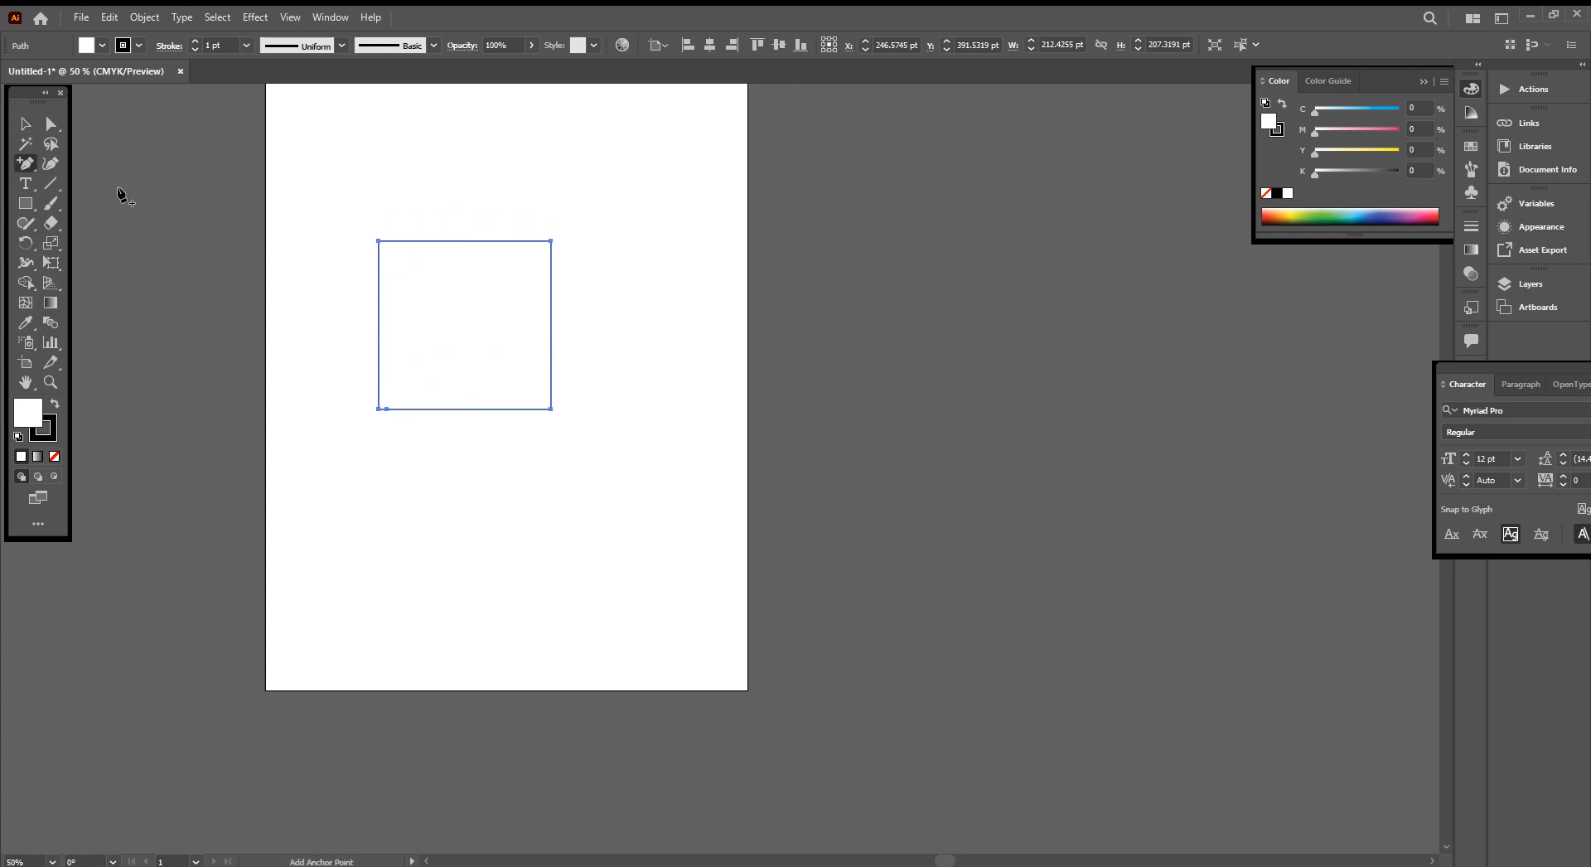
pyautogui.click(464, 248)
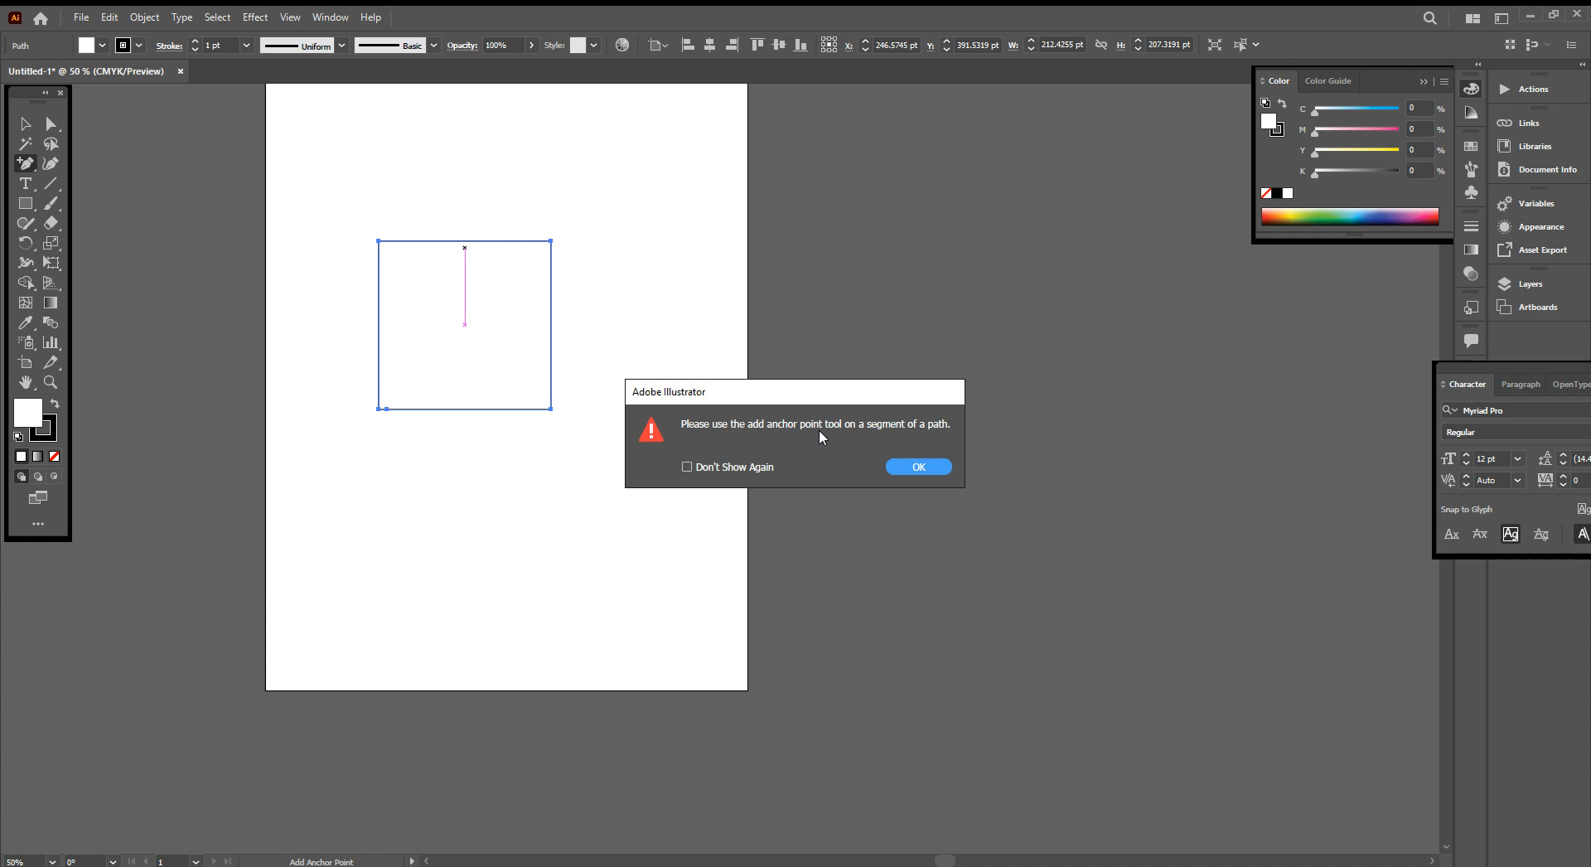
pyautogui.click(918, 466)
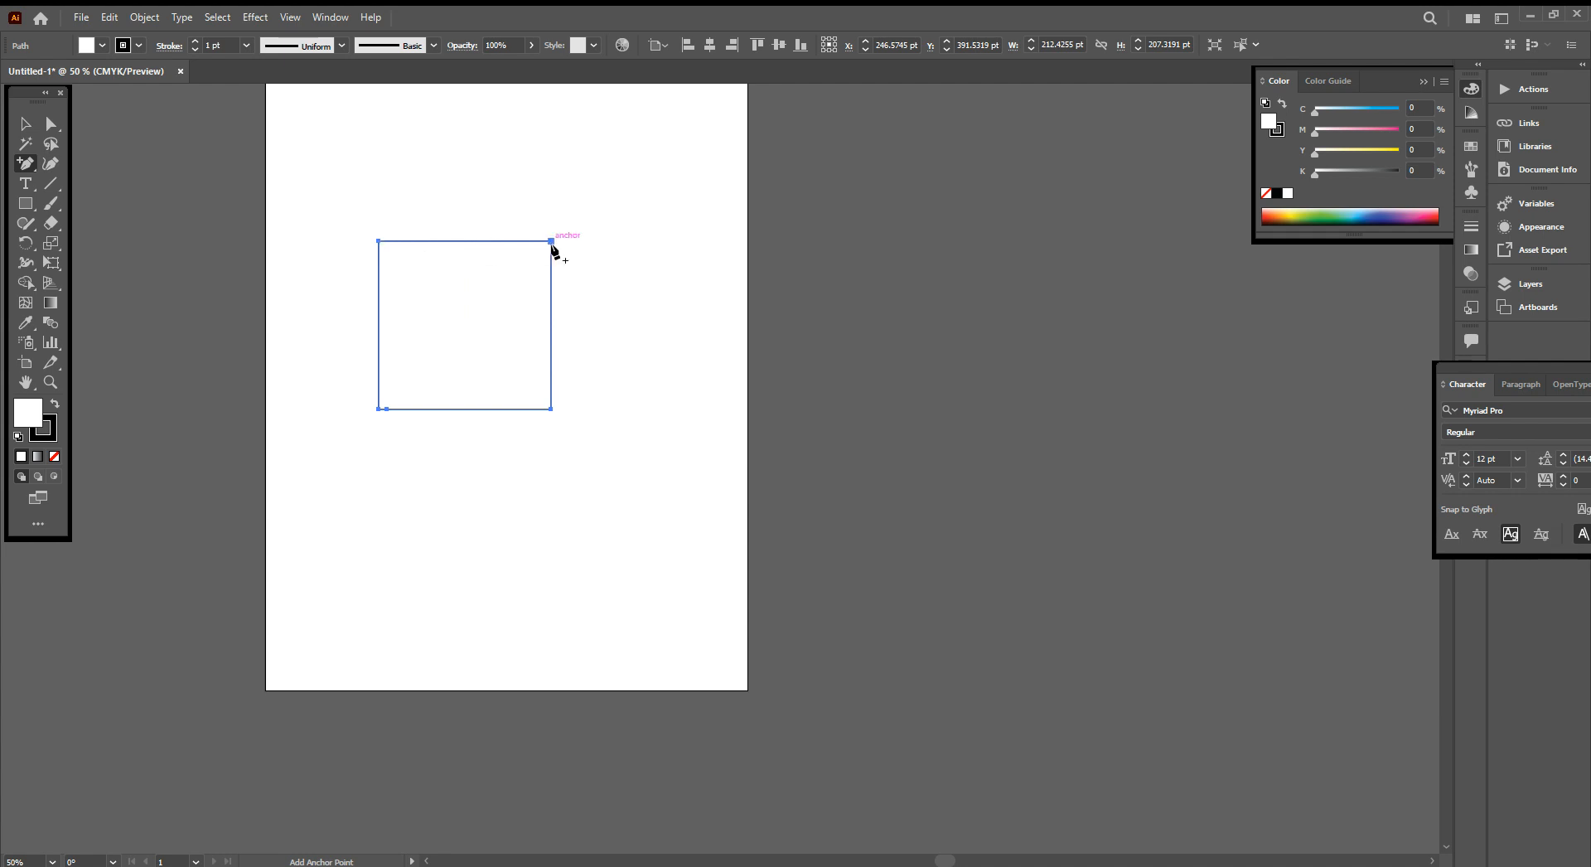
pyautogui.click(465, 241)
pyautogui.scroll(6, 462, 241)
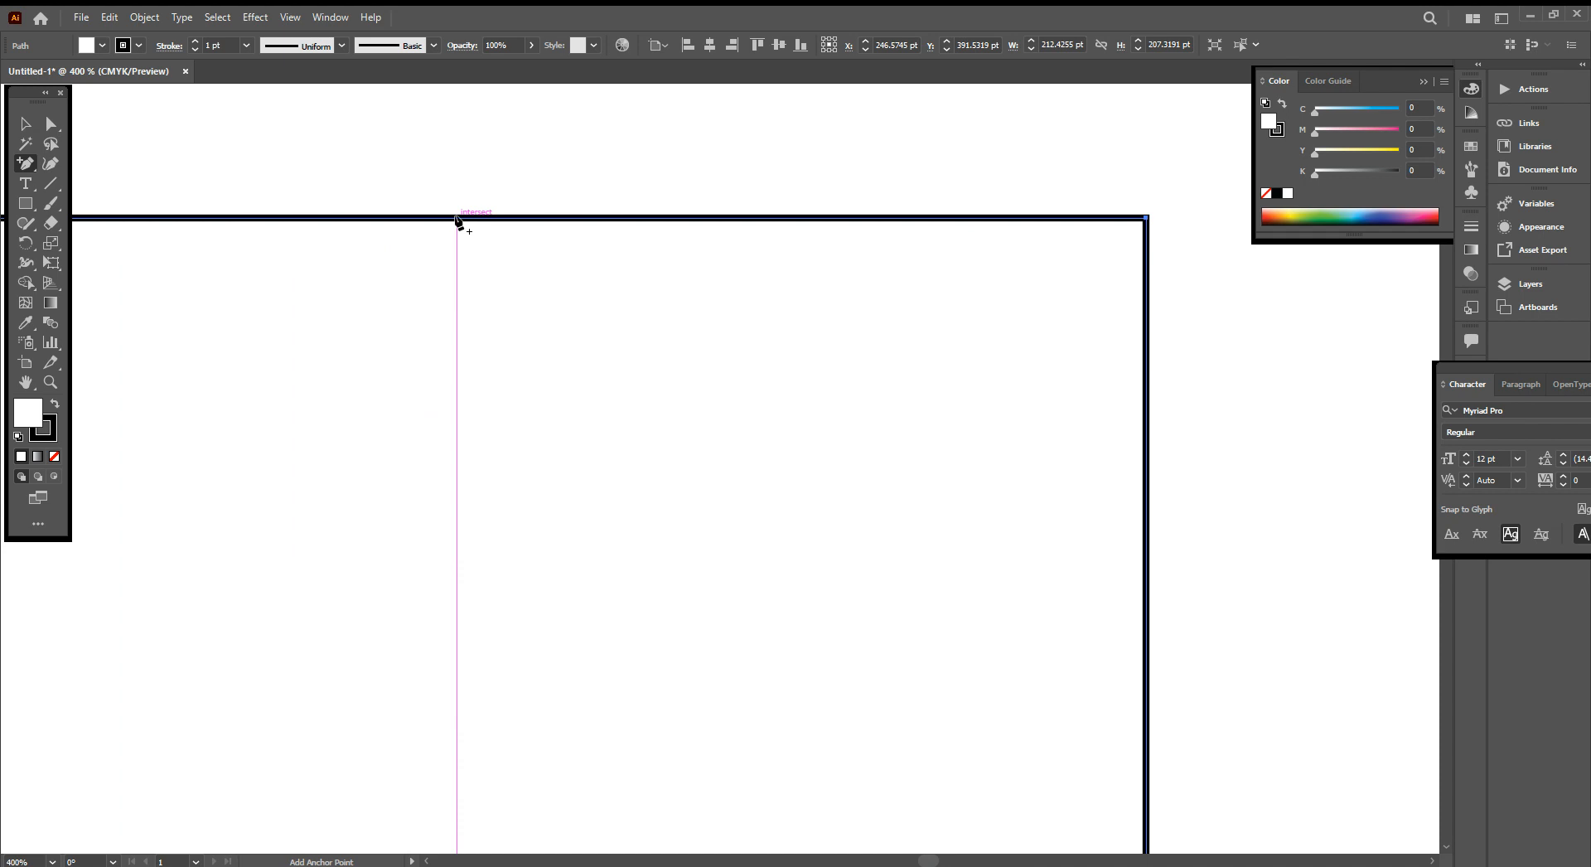
pyautogui.click(456, 217)
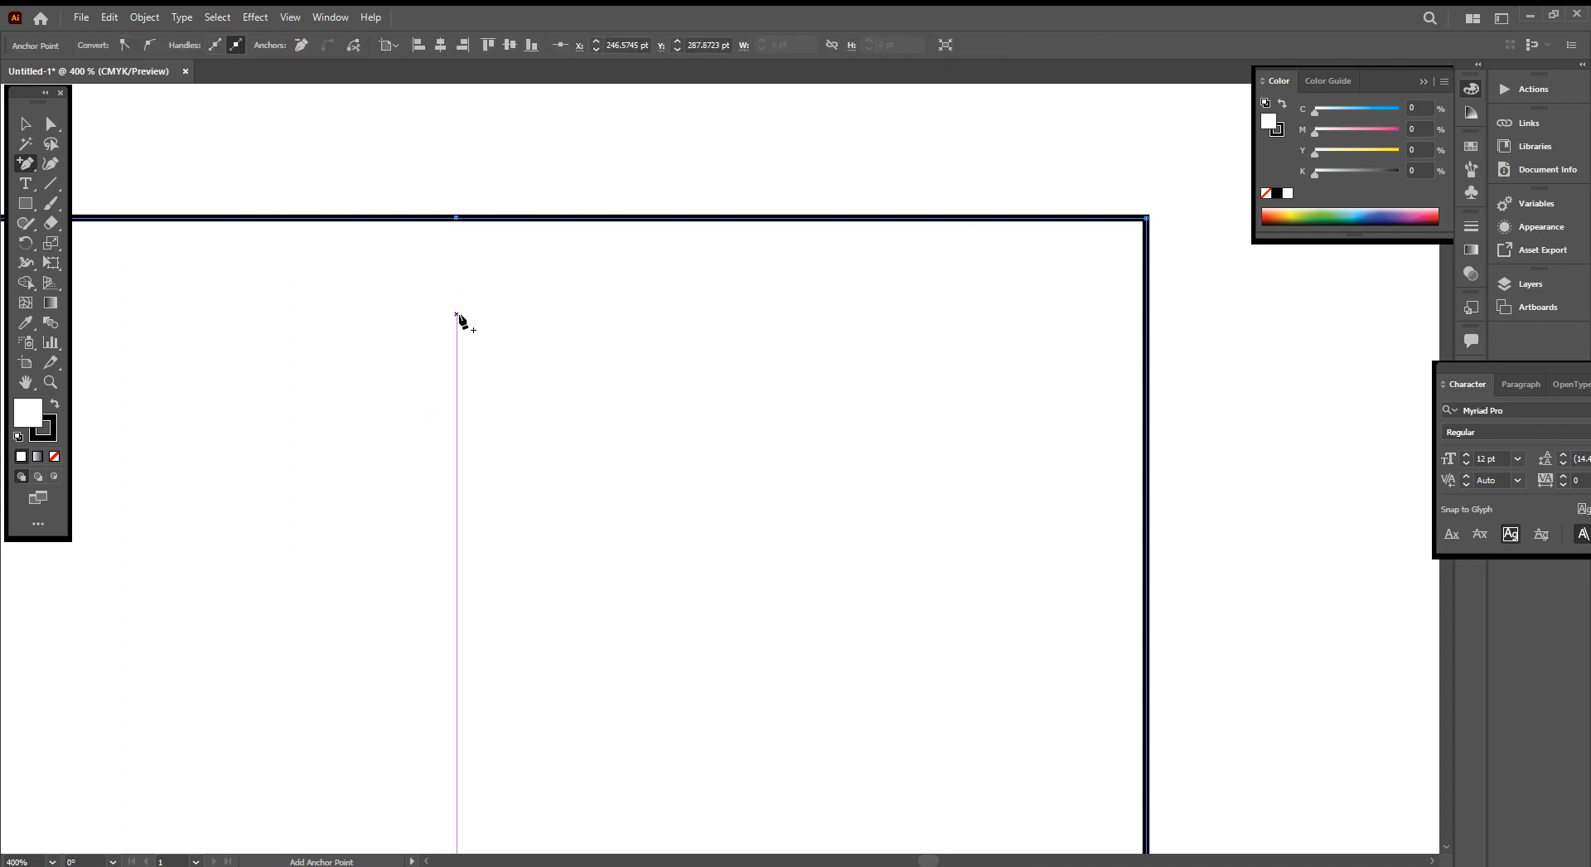
pyautogui.scroll(-3, 458, 306)
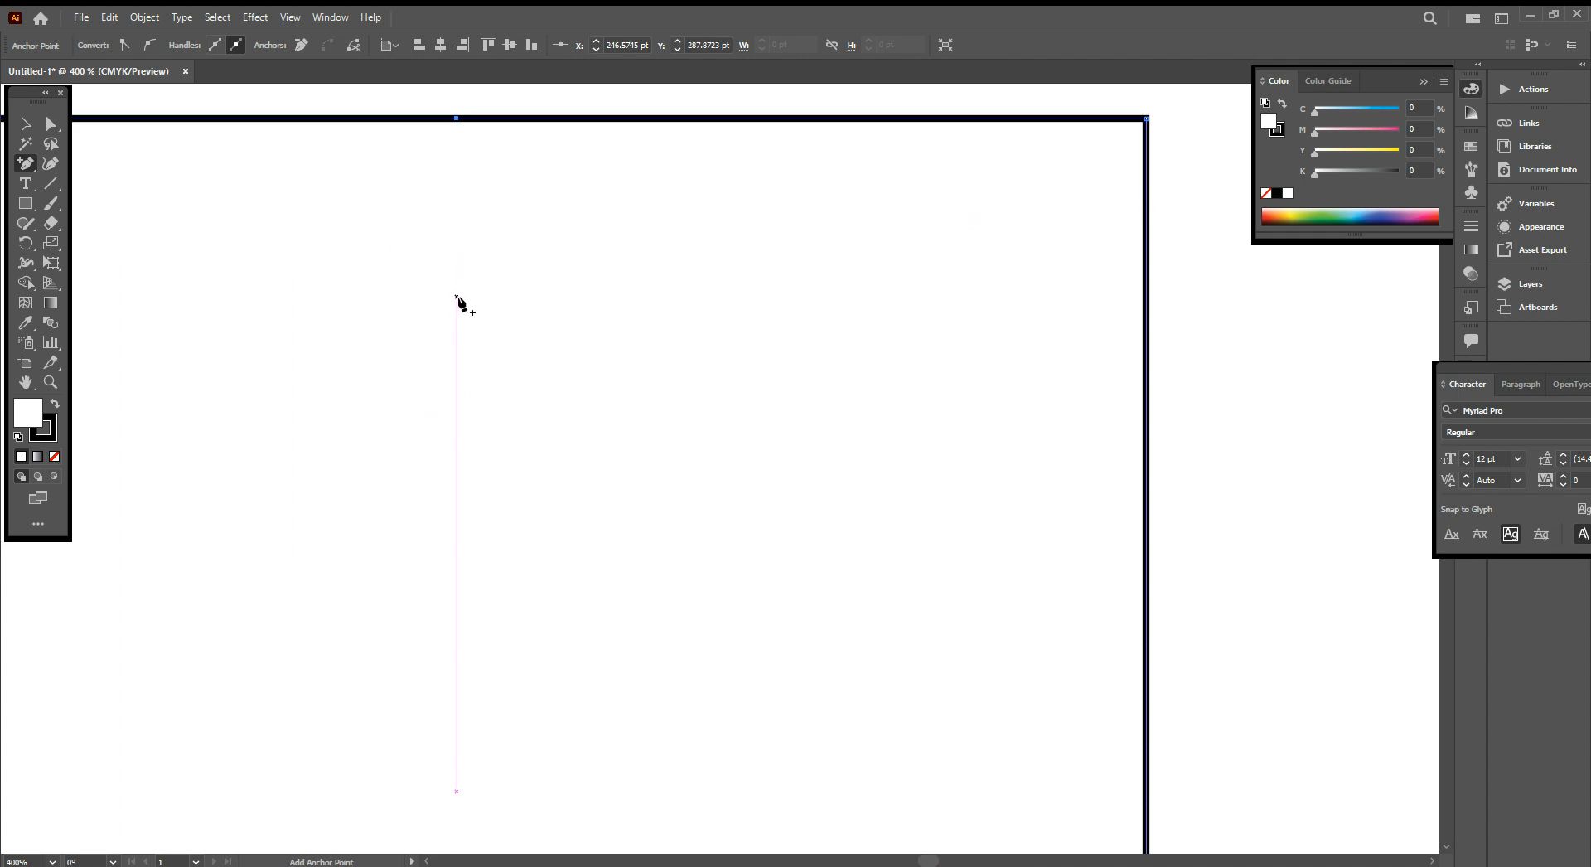
pyautogui.scroll(-5, 458, 323)
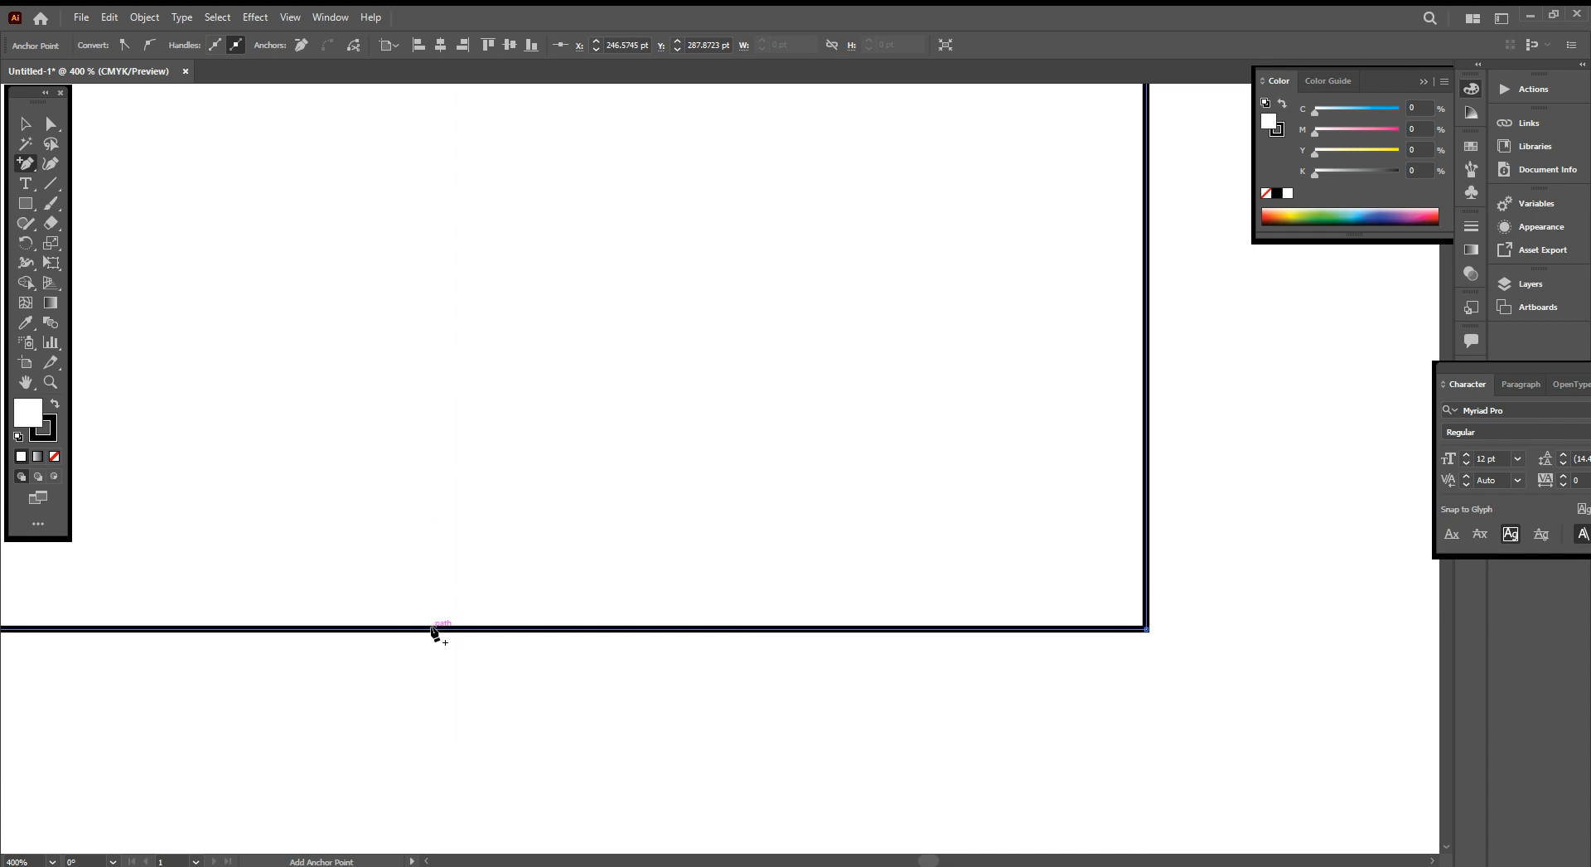
pyautogui.click(431, 629)
# Step: Shift the whole square path a little to the right and down, to about X 262 pt, Y 404 pt
pyautogui.click(23, 126)
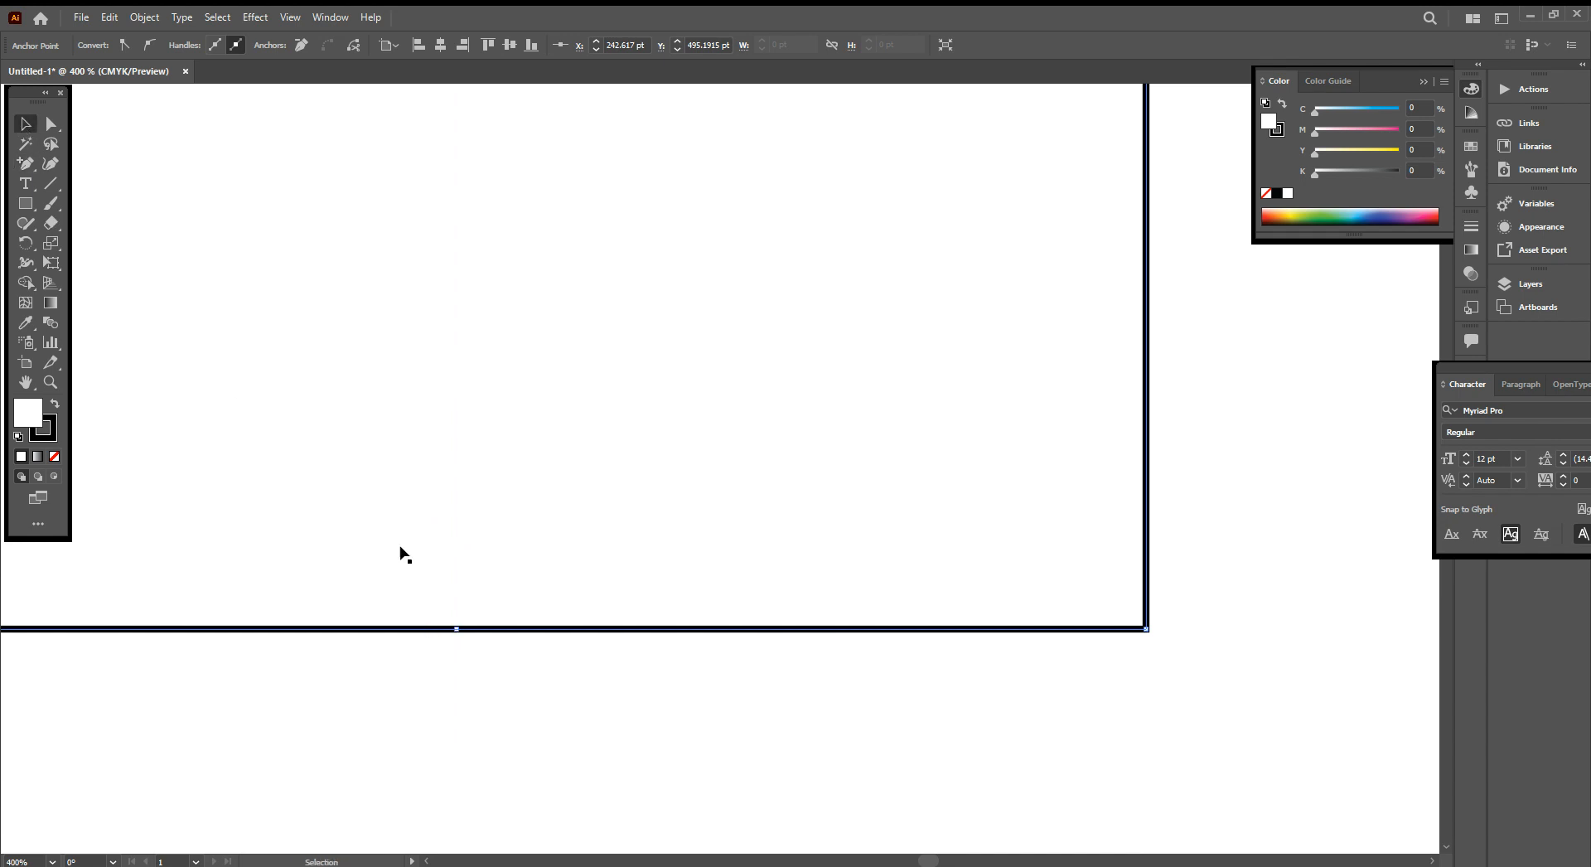
pyautogui.click(51, 126)
pyautogui.moveTo(387, 593); pyautogui.dragTo(485, 668)
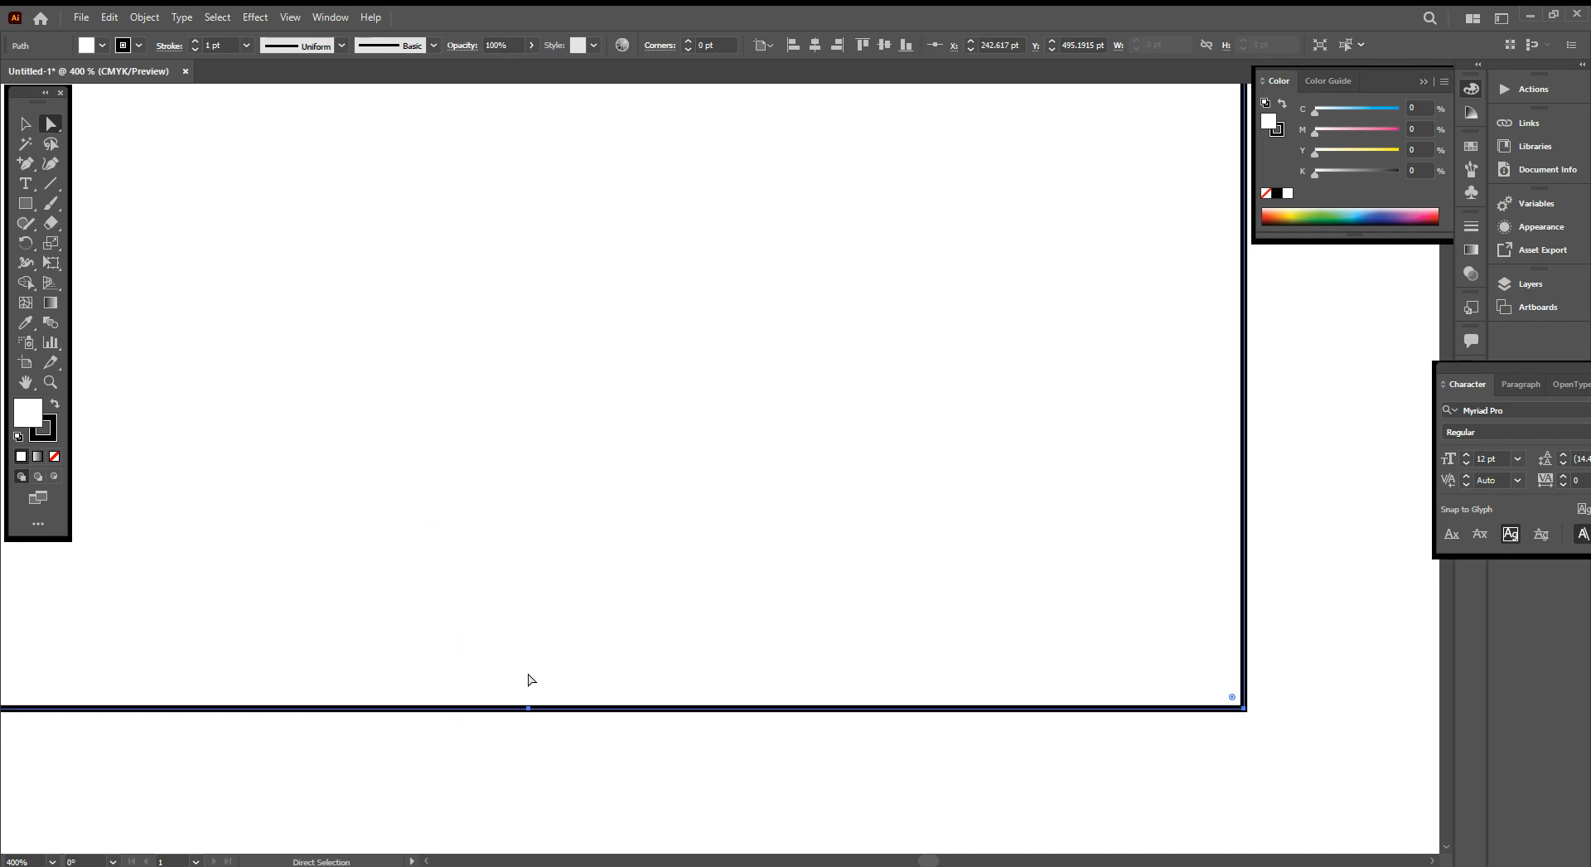
pyautogui.click(24, 124)
pyautogui.scroll(-5, 465, 525)
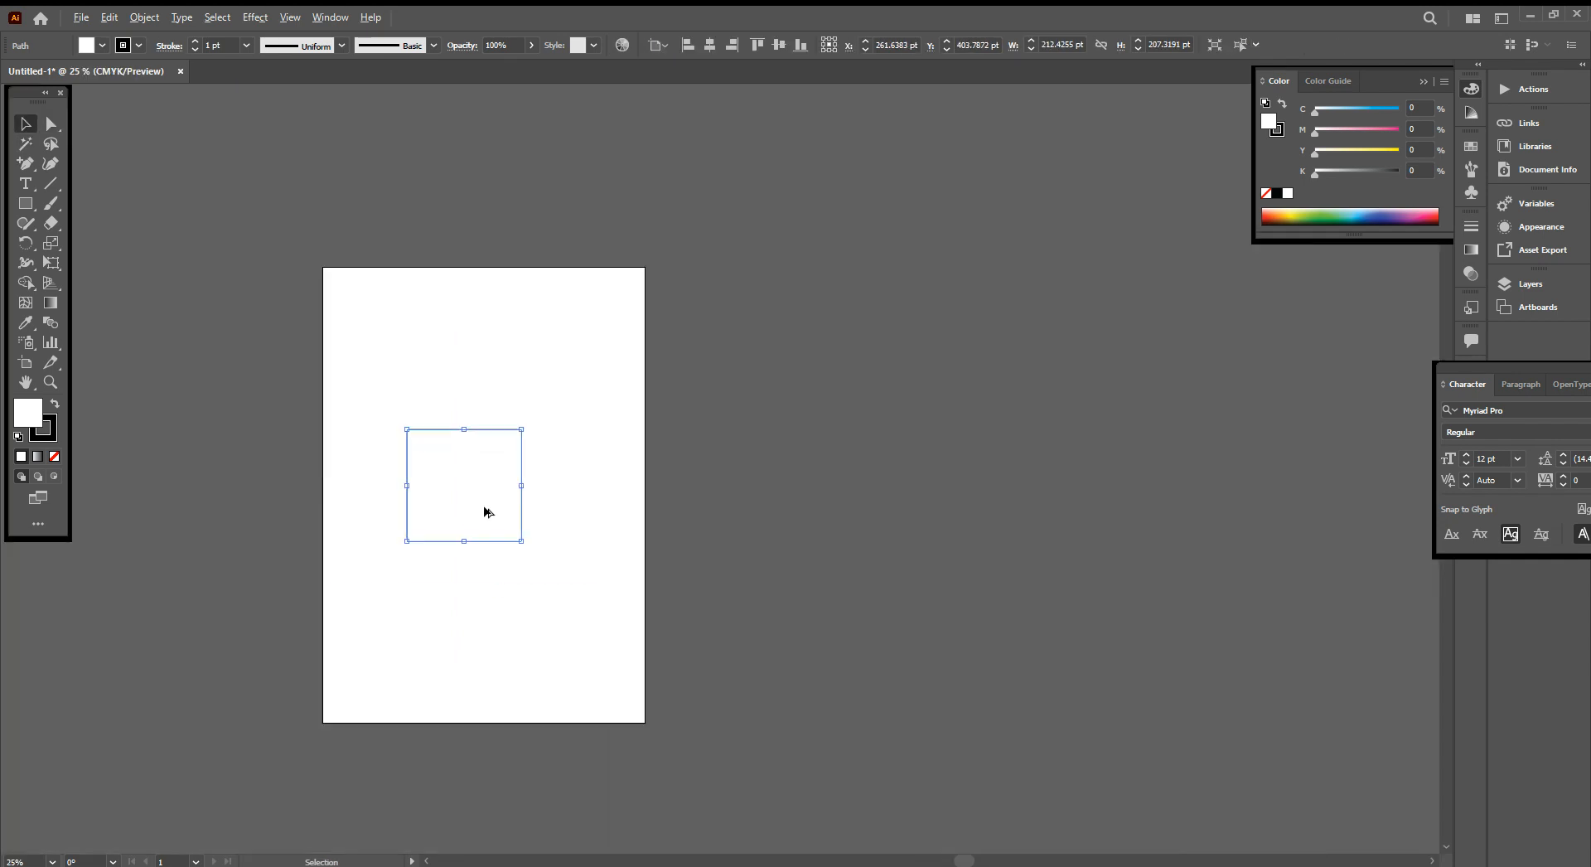
# Step: Pull the bottom edge's middle anchor up and the top edge's middle anchor down until they nearly meet at the square's centre
pyautogui.scroll(4, 485, 522)
pyautogui.press('a')
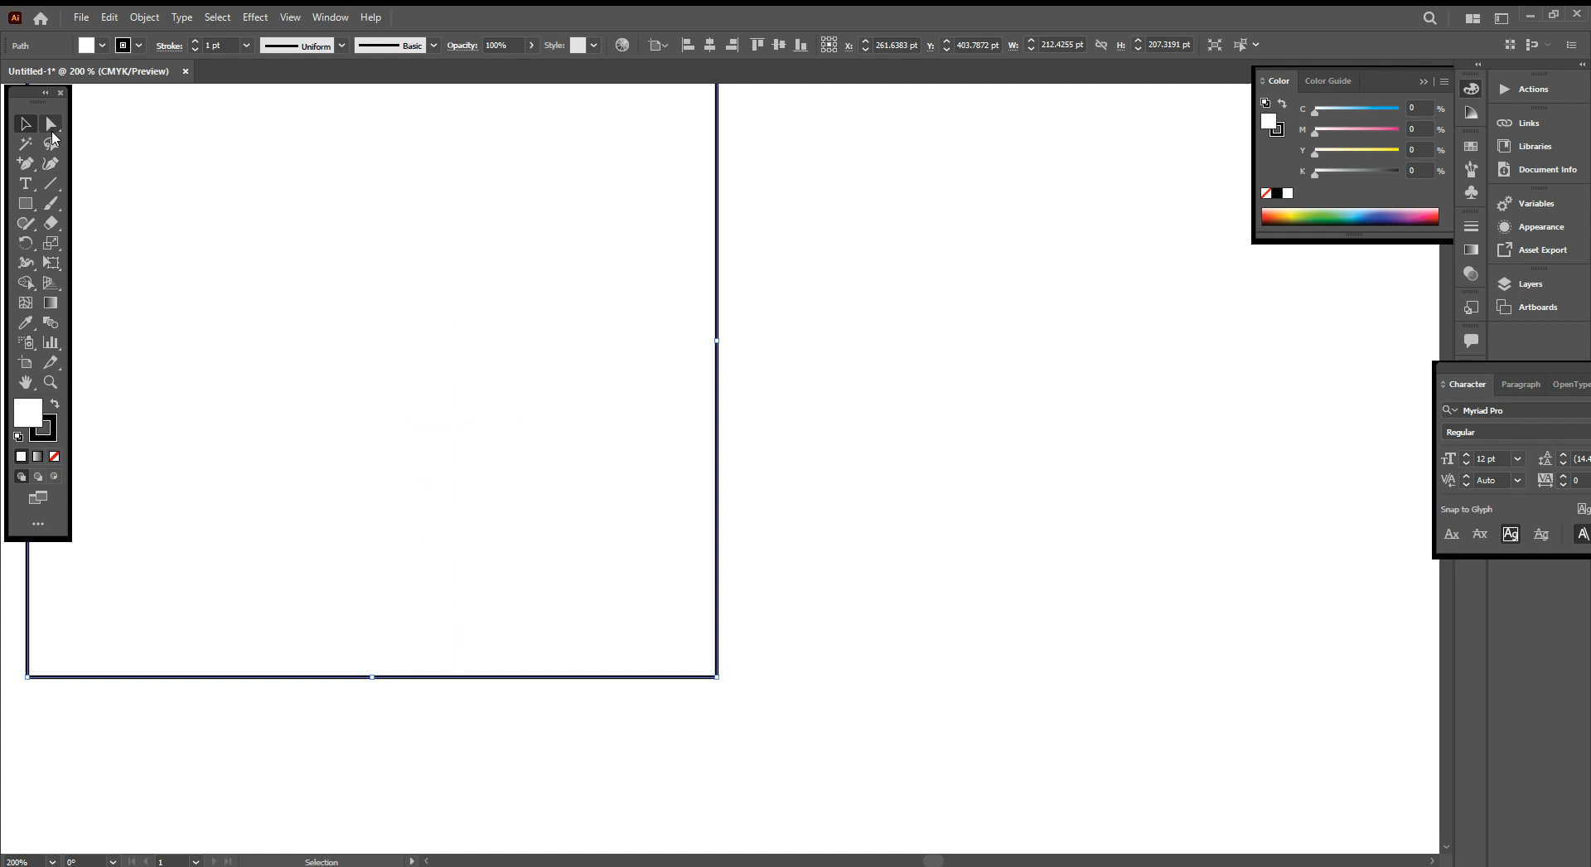
pyautogui.moveTo(367, 729); pyautogui.dragTo(364, 315)
pyautogui.scroll(-3, 370, 345)
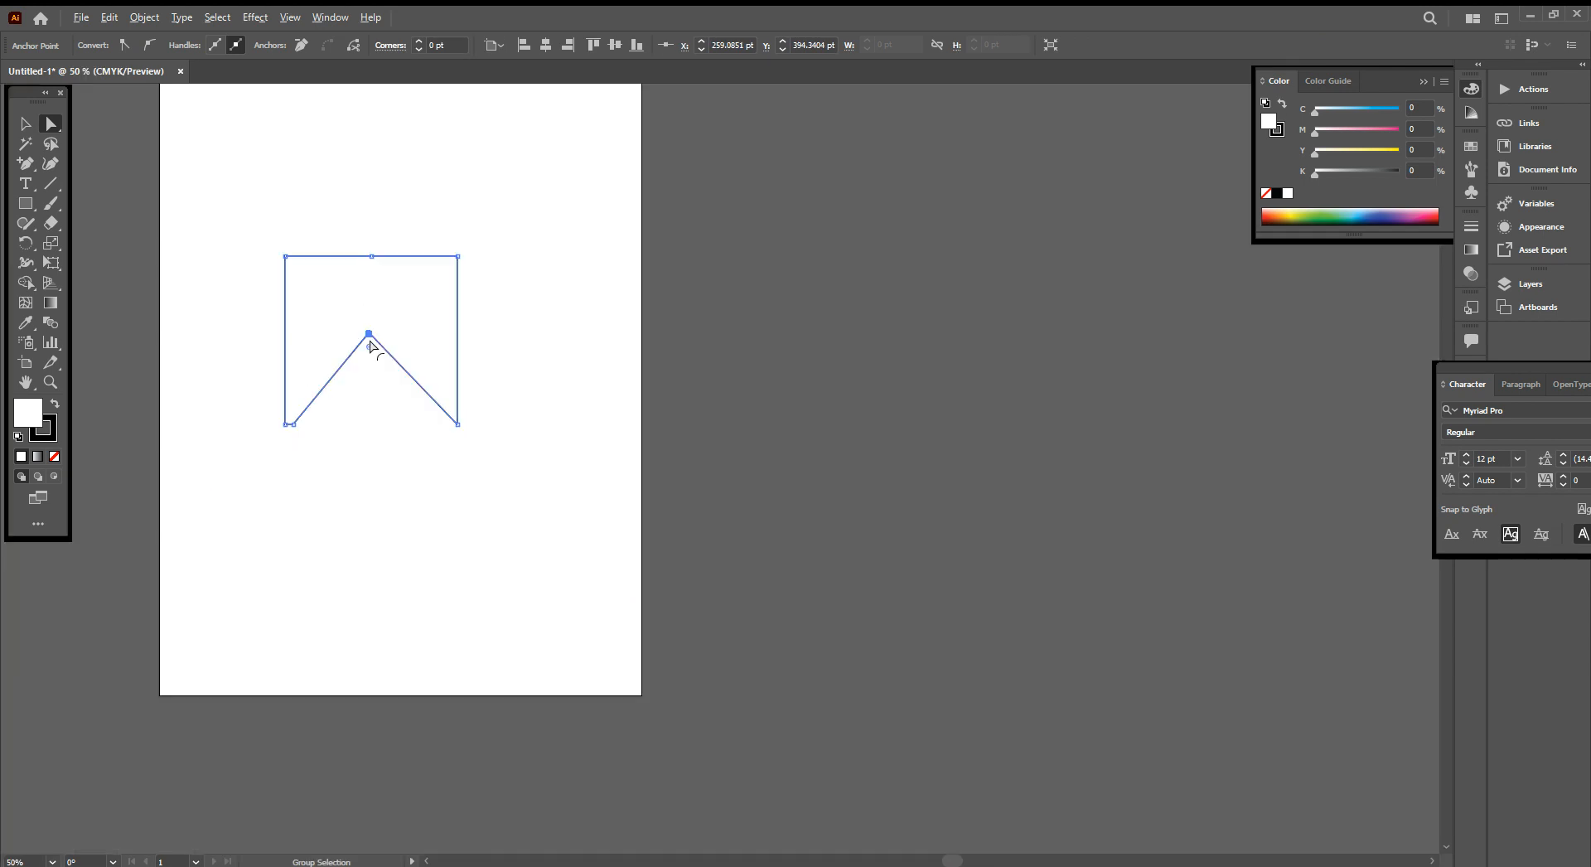
pyautogui.scroll(-2, 369, 348)
pyautogui.scroll(3, 368, 342)
pyautogui.scroll(-1, 366, 335)
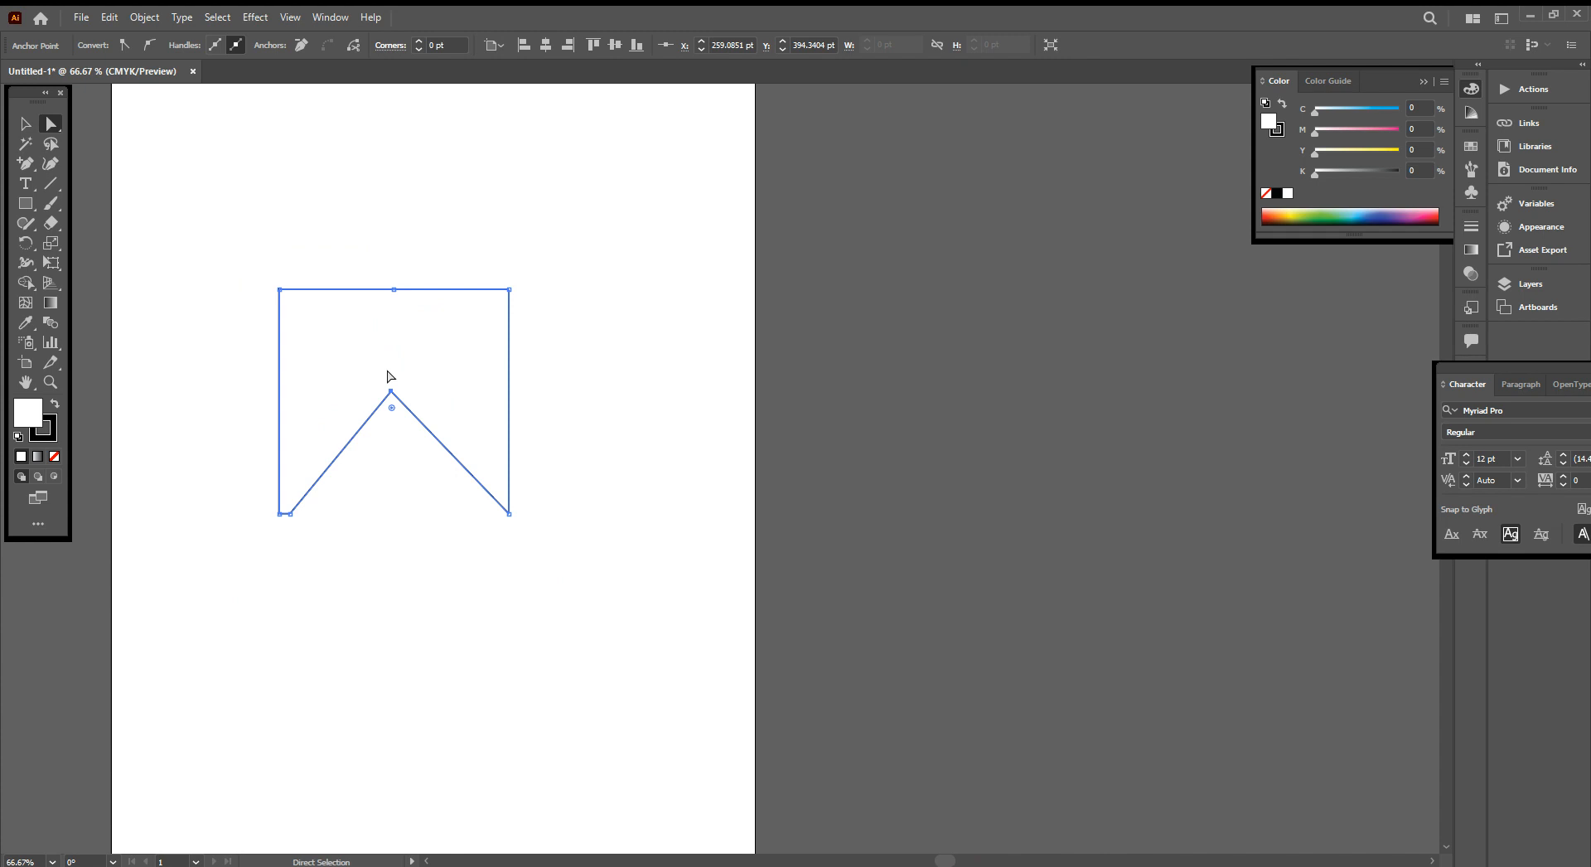
pyautogui.moveTo(393, 290); pyautogui.dragTo(390, 382)
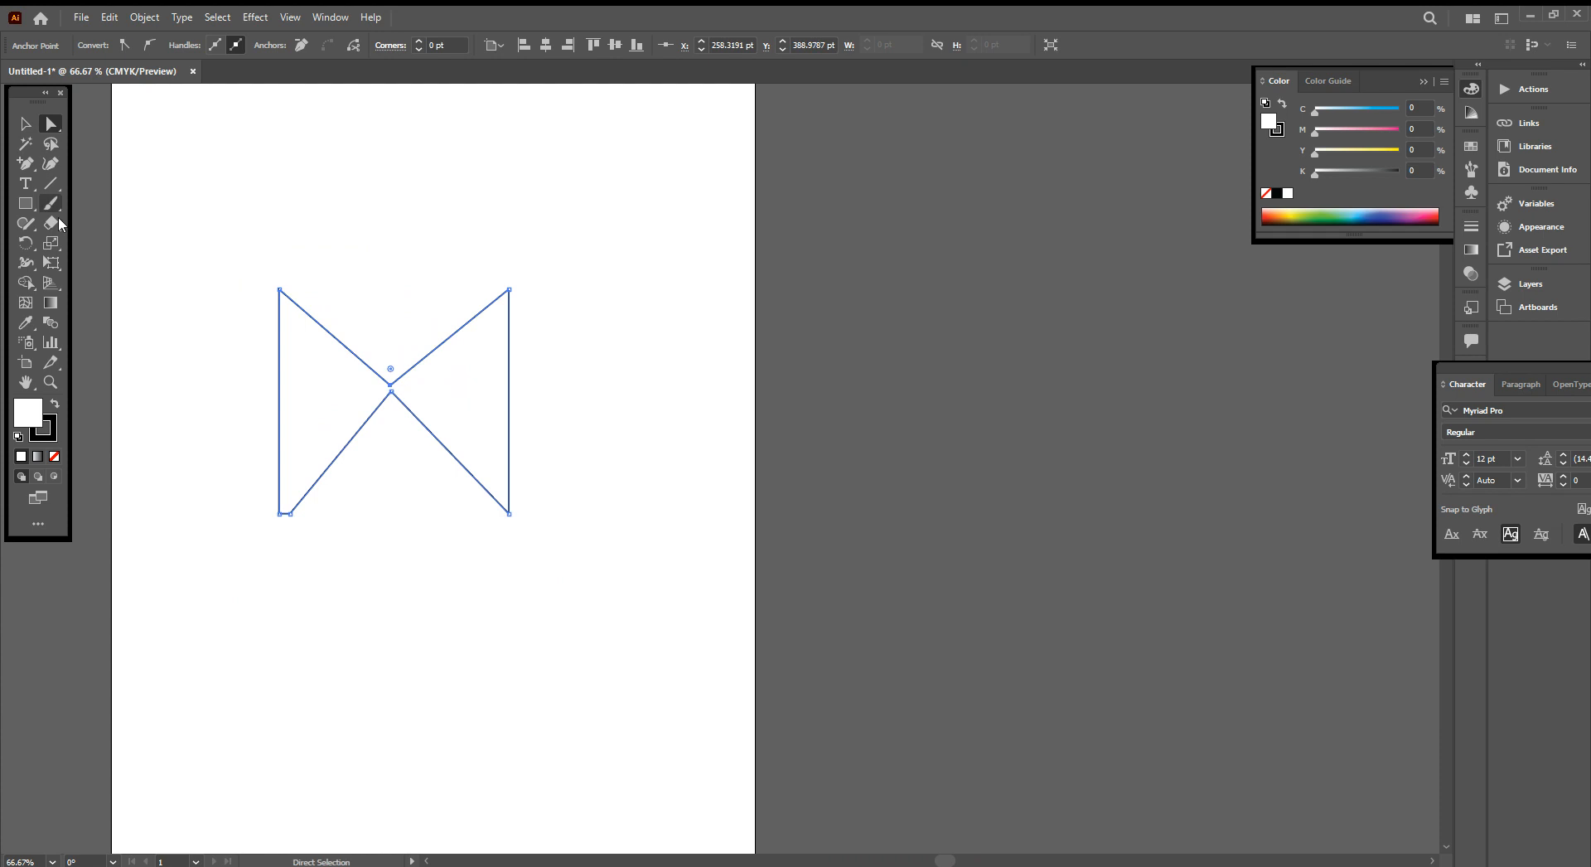
# Step: Round the corner at the tip of the upper notch to a radius of about 85 pt and deselect the shape
pyautogui.click(391, 386)
pyautogui.moveTo(391, 369); pyautogui.dragTo(403, 268)
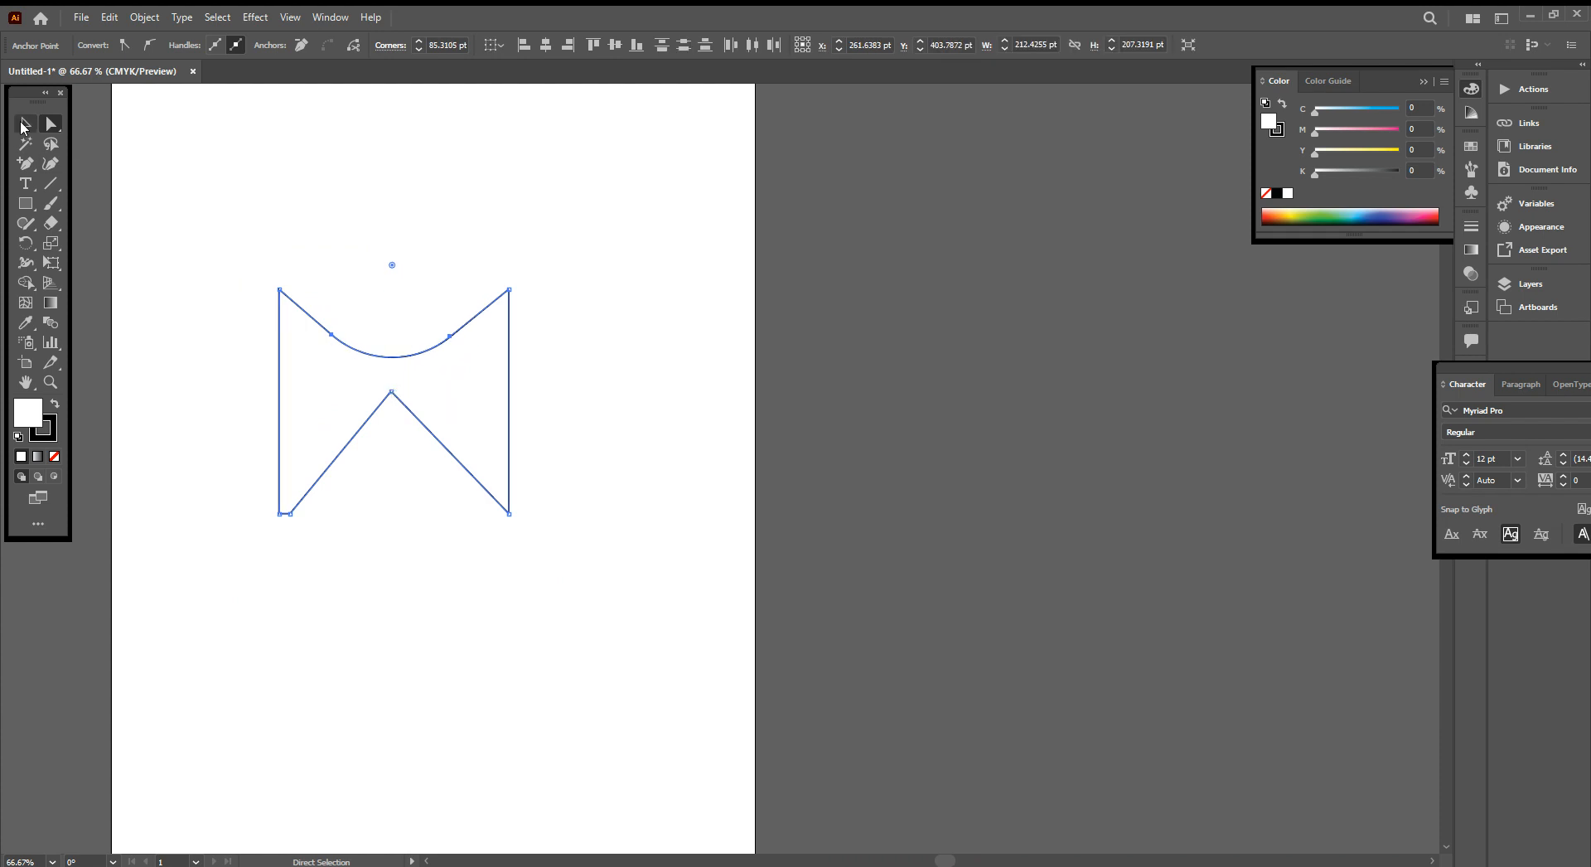
pyautogui.click(475, 297)
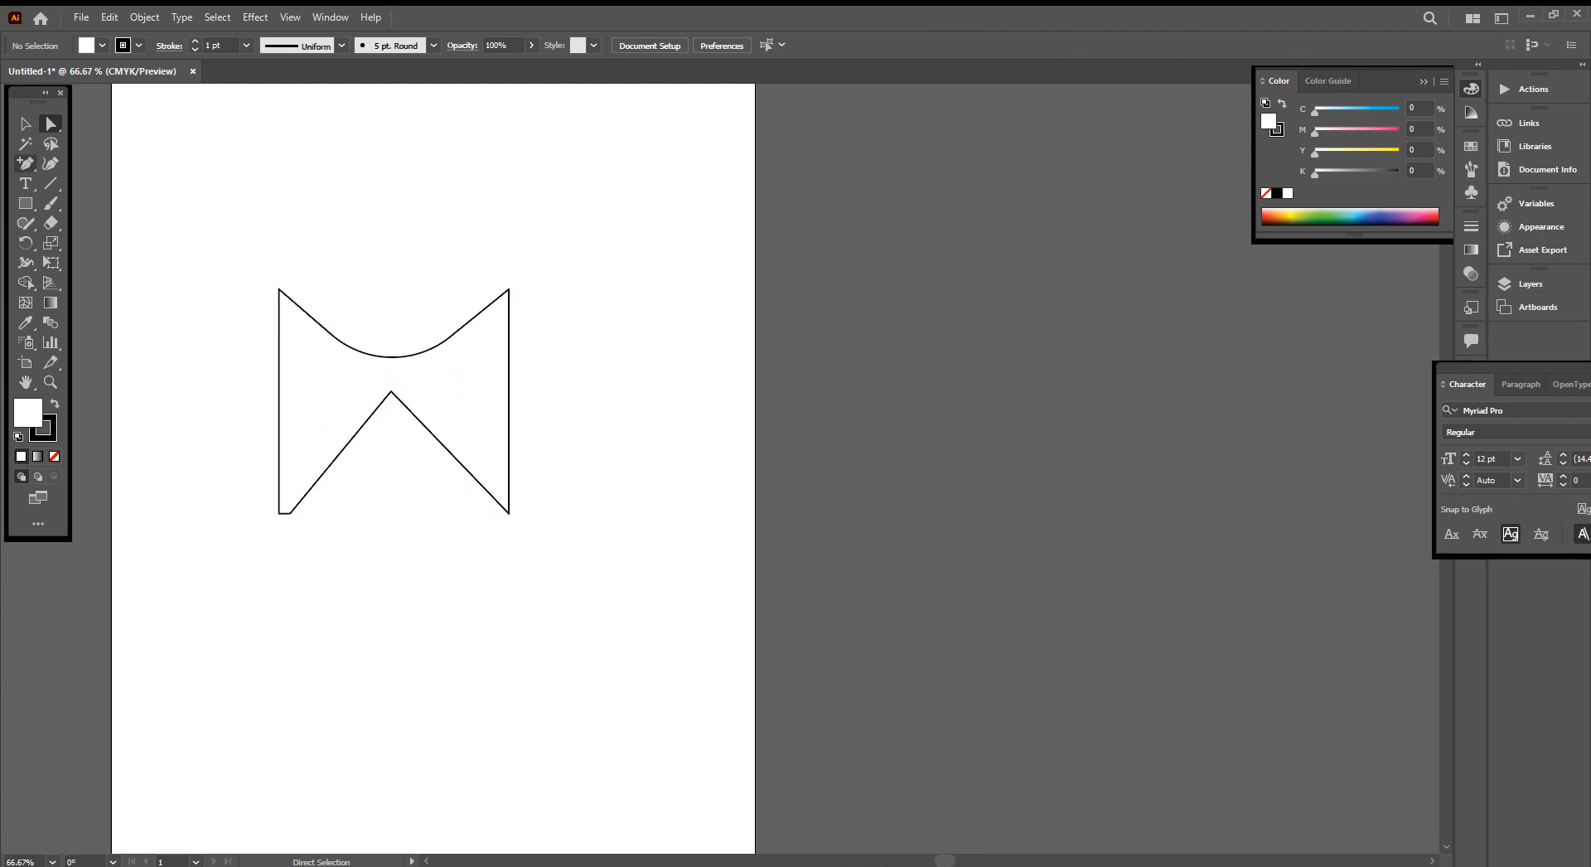
# Step: Delete the anchor point at the shape's upper-right corner and move the shape right to about X 345 pt, Y 396 pt
pyautogui.press('p')
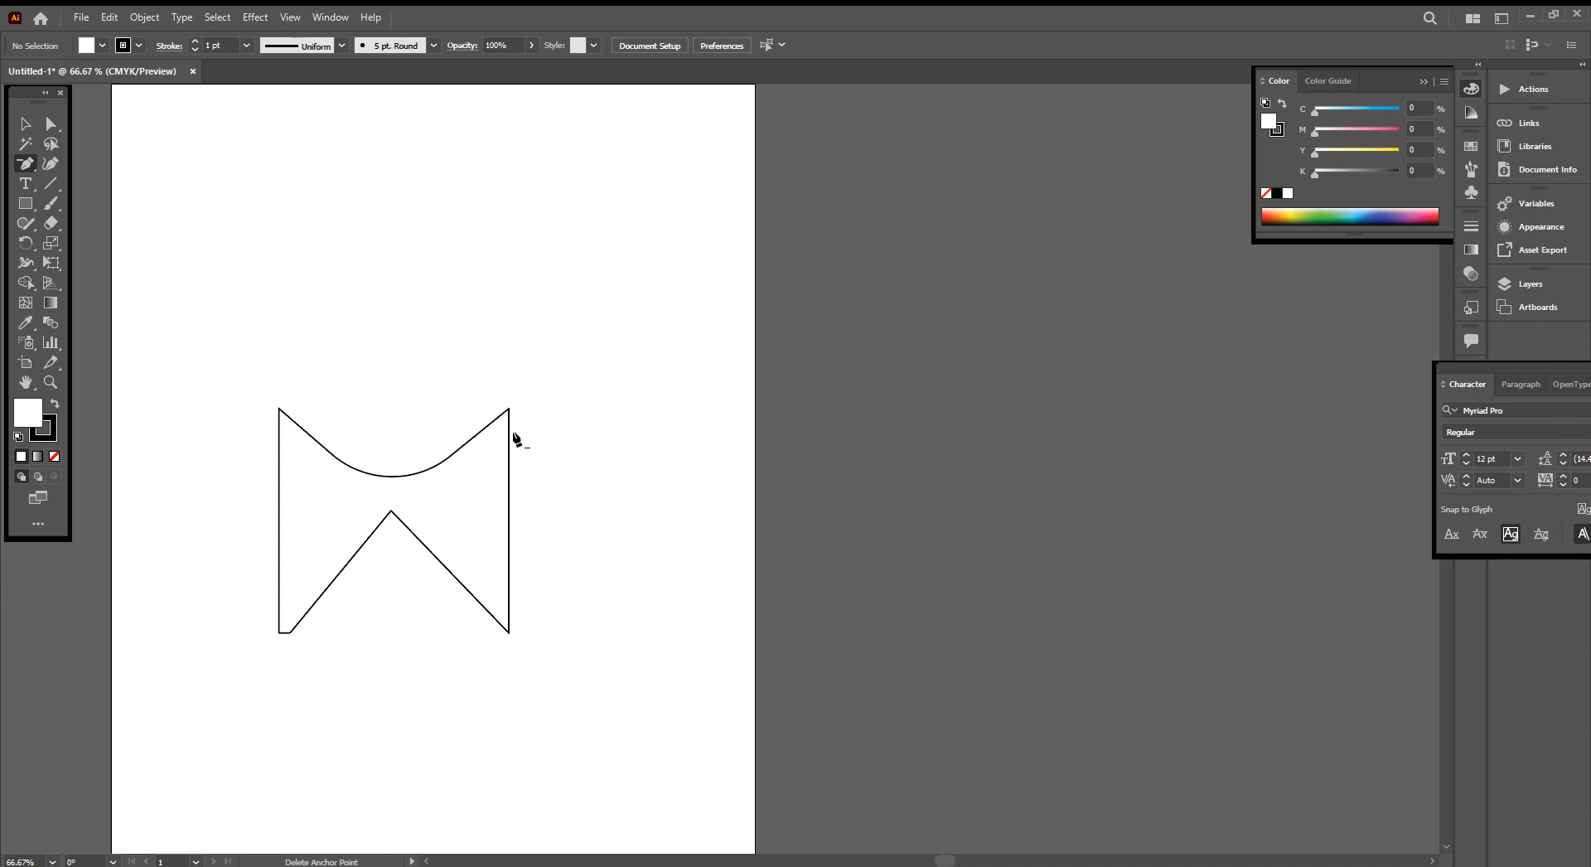
pyautogui.scroll(5, 511, 434)
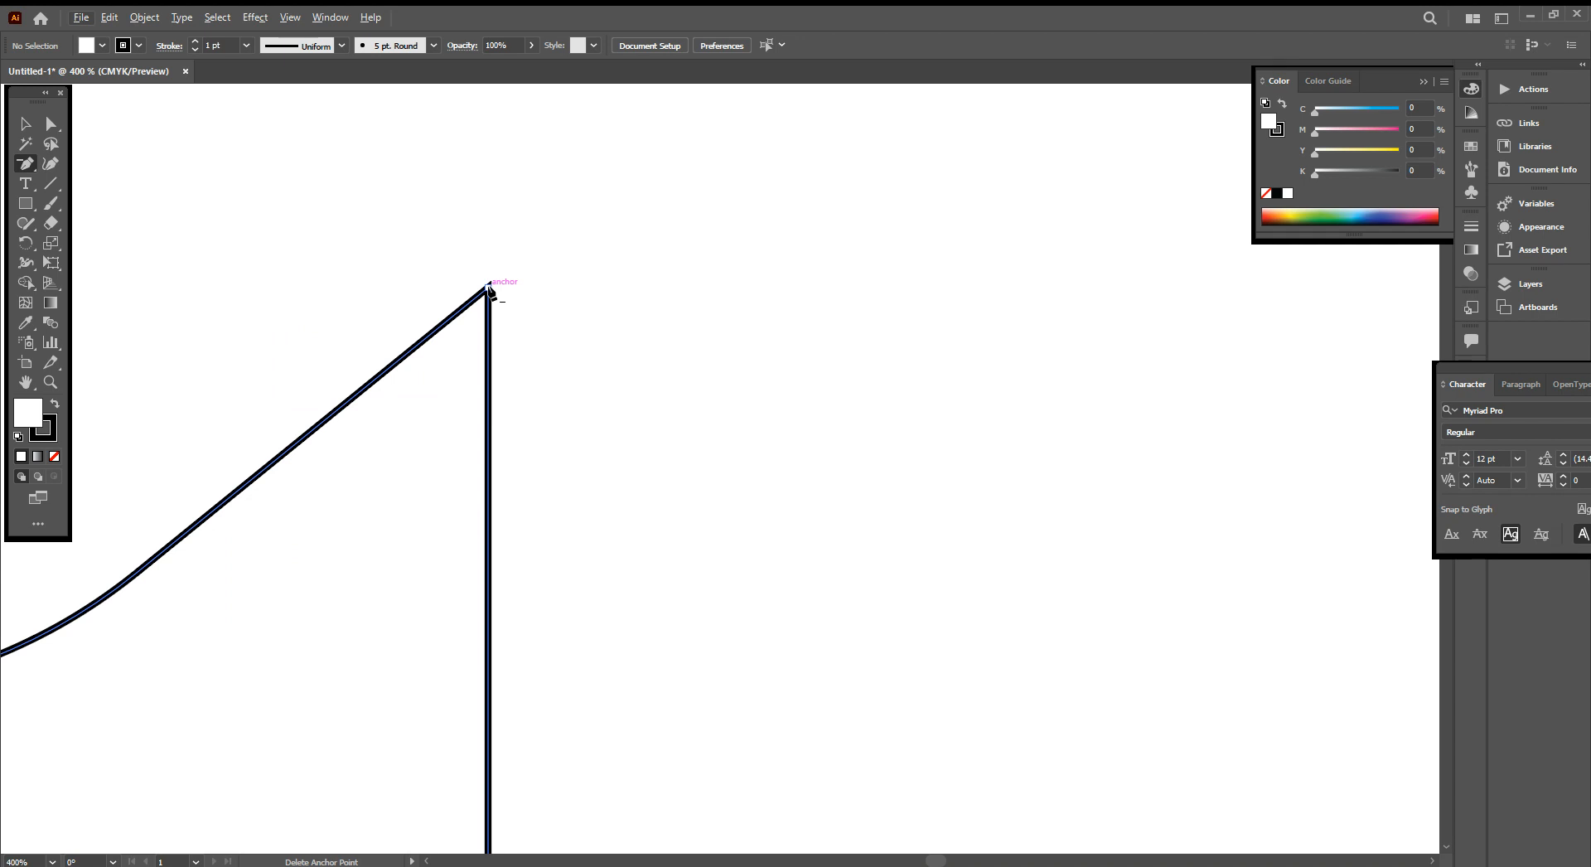
pyautogui.click(488, 285)
pyautogui.click(25, 124)
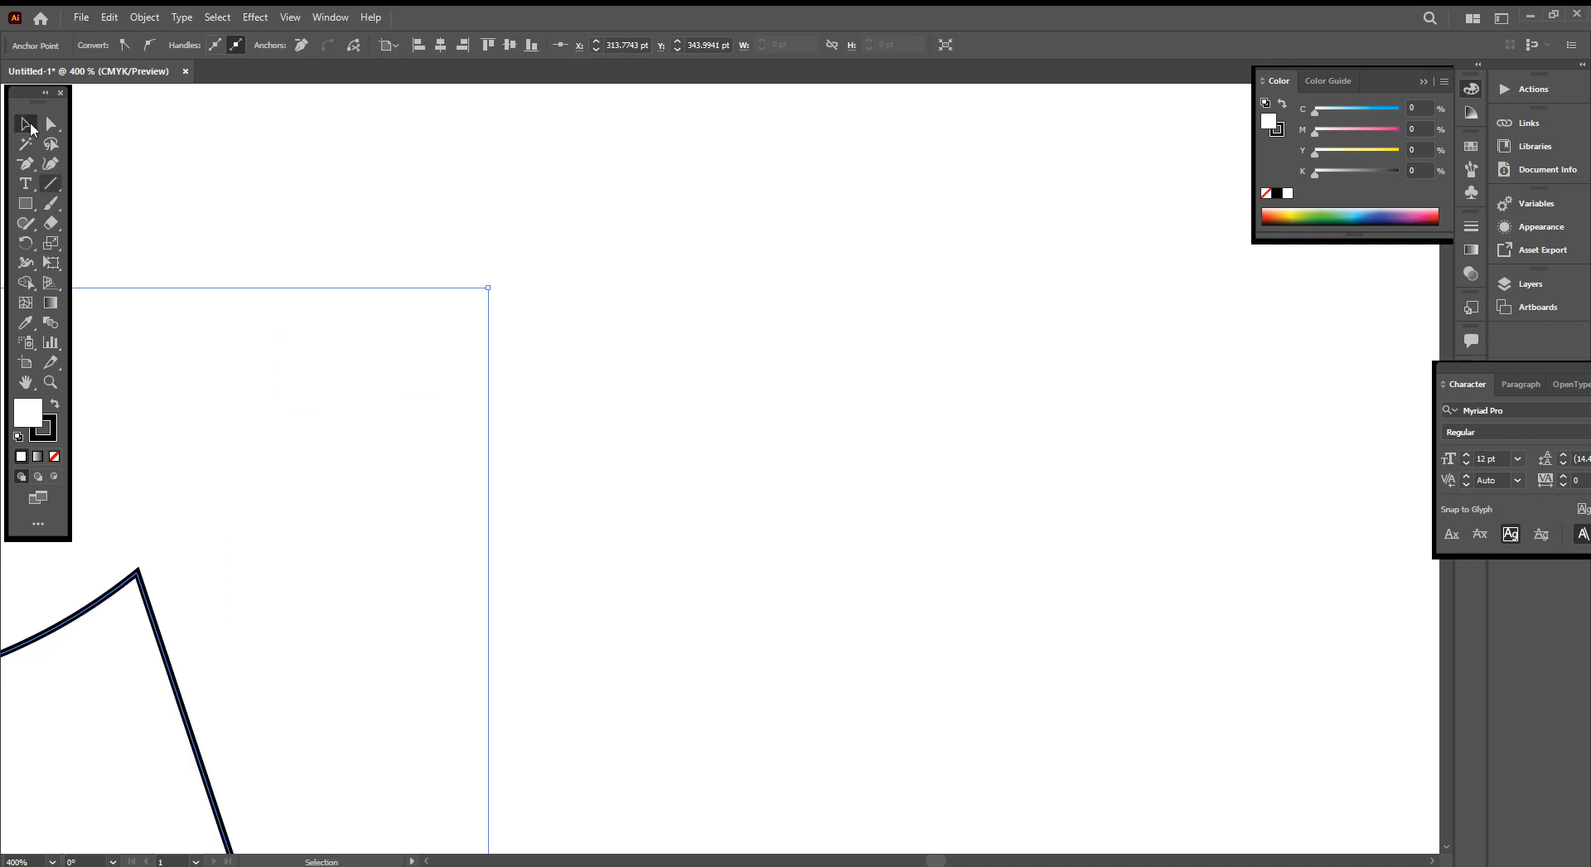
pyautogui.scroll(-10, 195, 386)
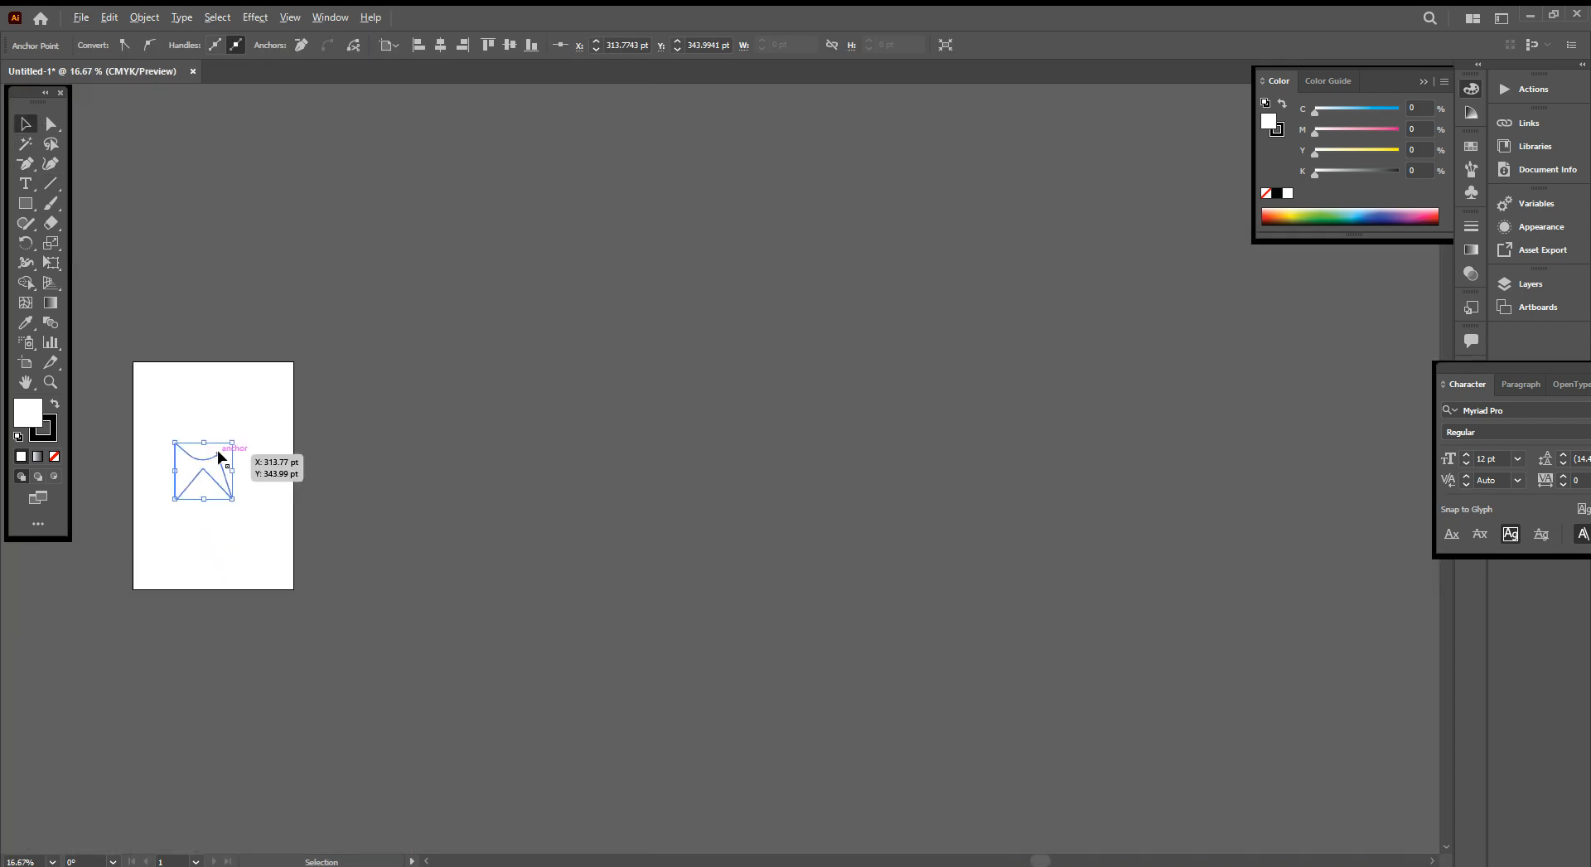
pyautogui.scroll(5, 219, 452)
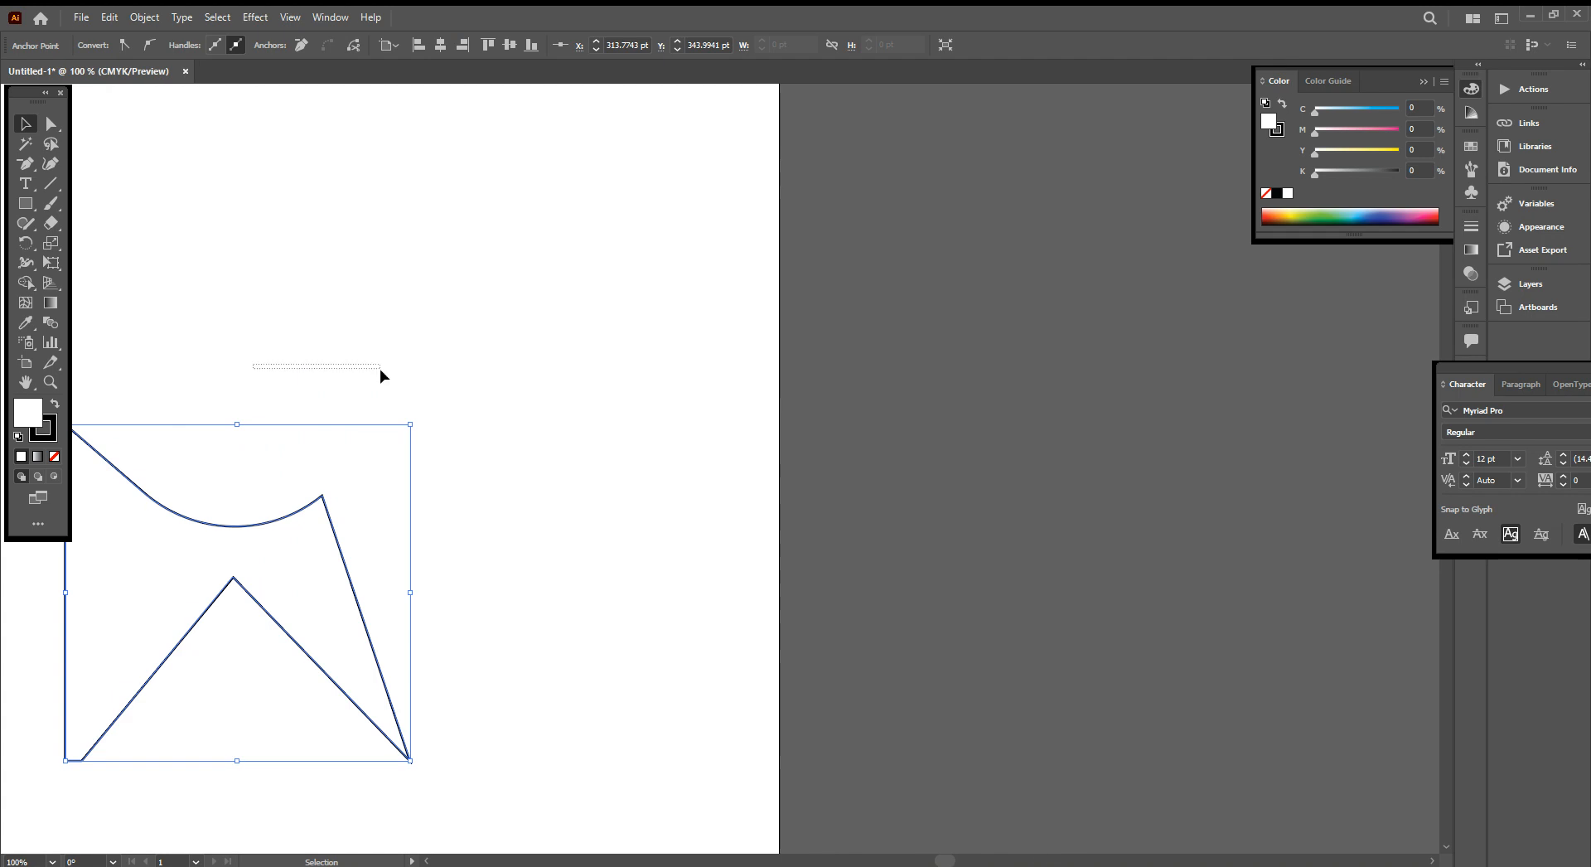
pyautogui.moveTo(379, 369); pyautogui.dragTo(381, 373)
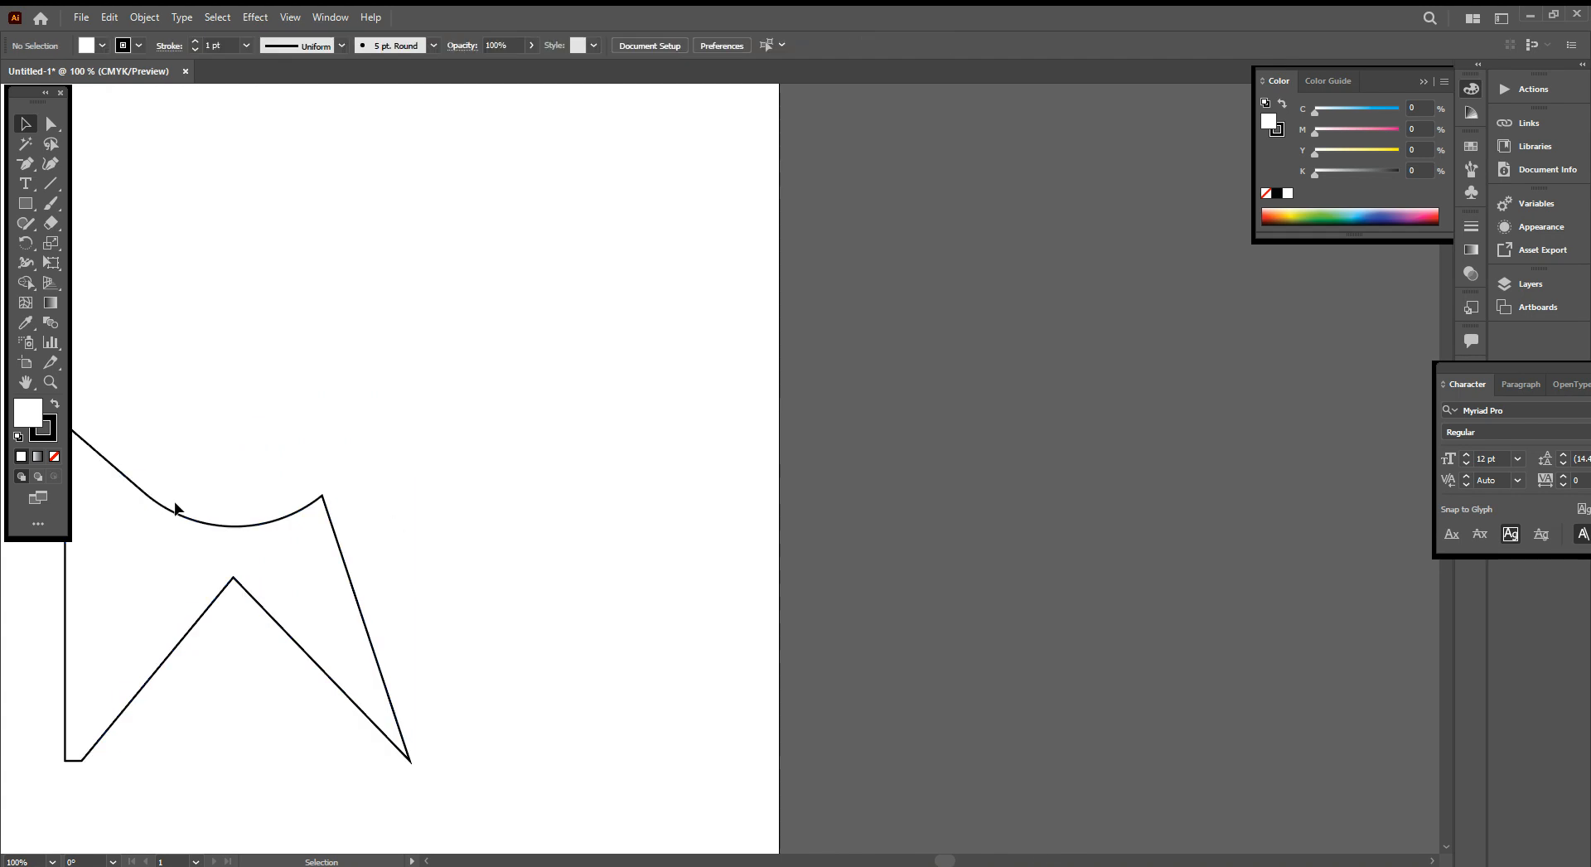
pyautogui.moveTo(214, 530); pyautogui.dragTo(353, 518)
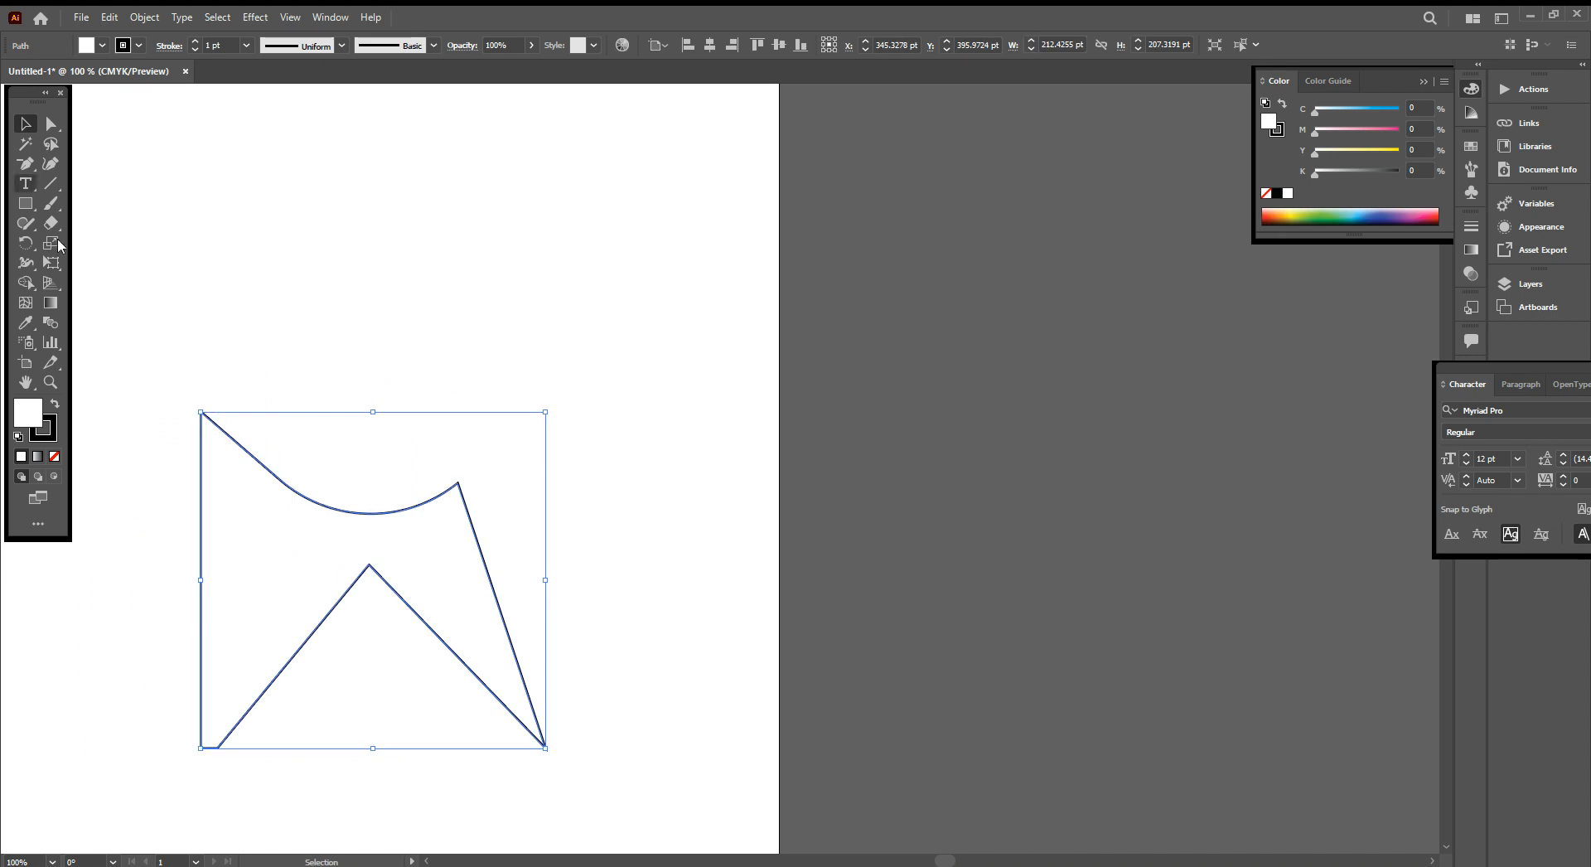
# Step: Delete the anchor points at the shape's upper-left corner and at the tip of its lower notch
pyautogui.click(24, 163)
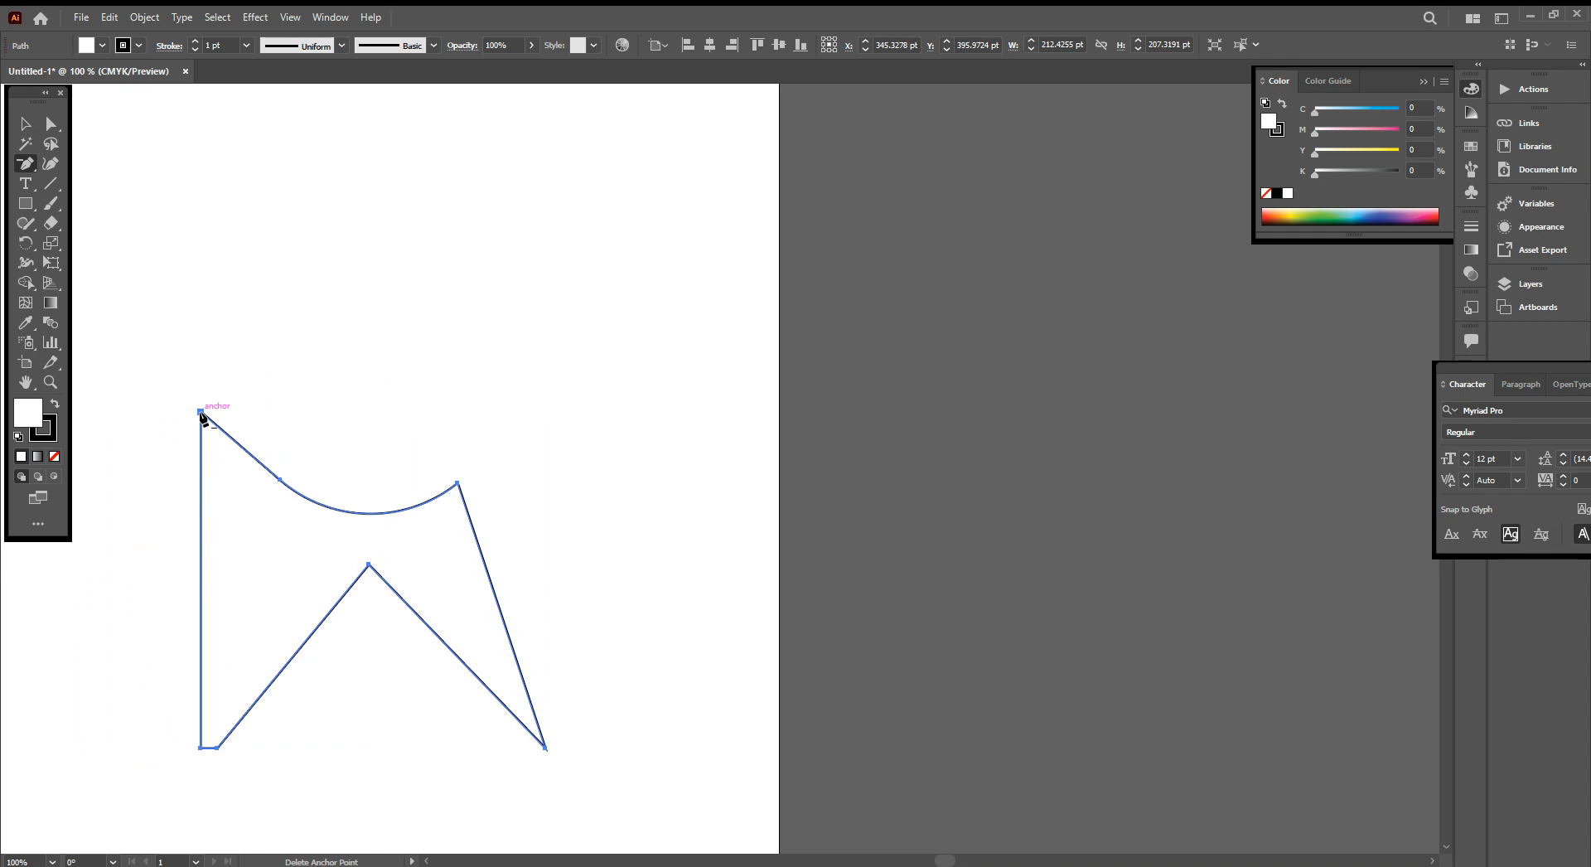
pyautogui.click(201, 412)
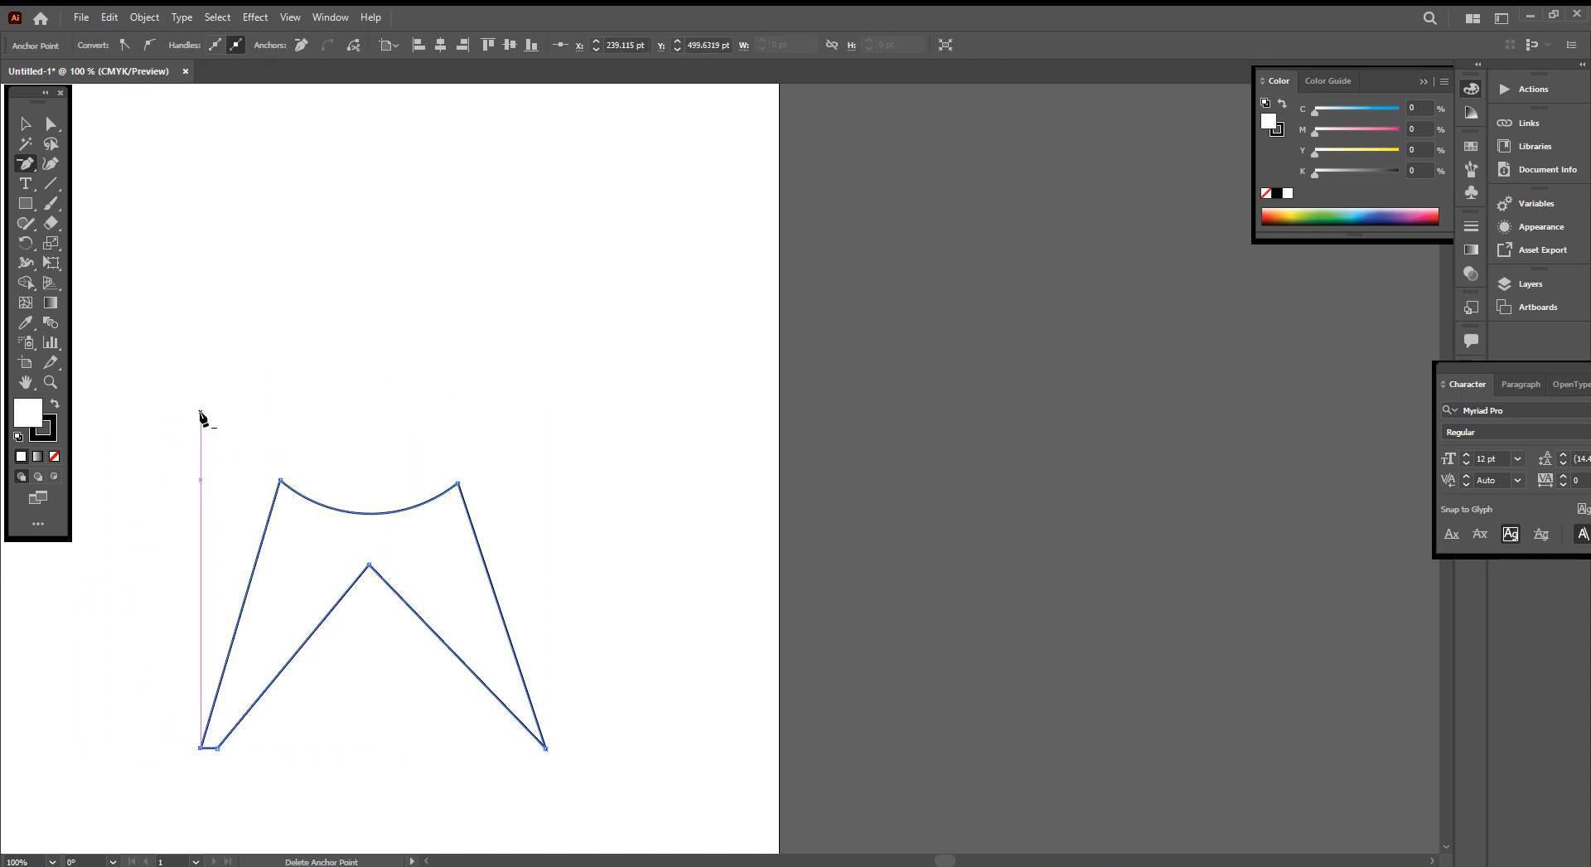
pyautogui.click(369, 565)
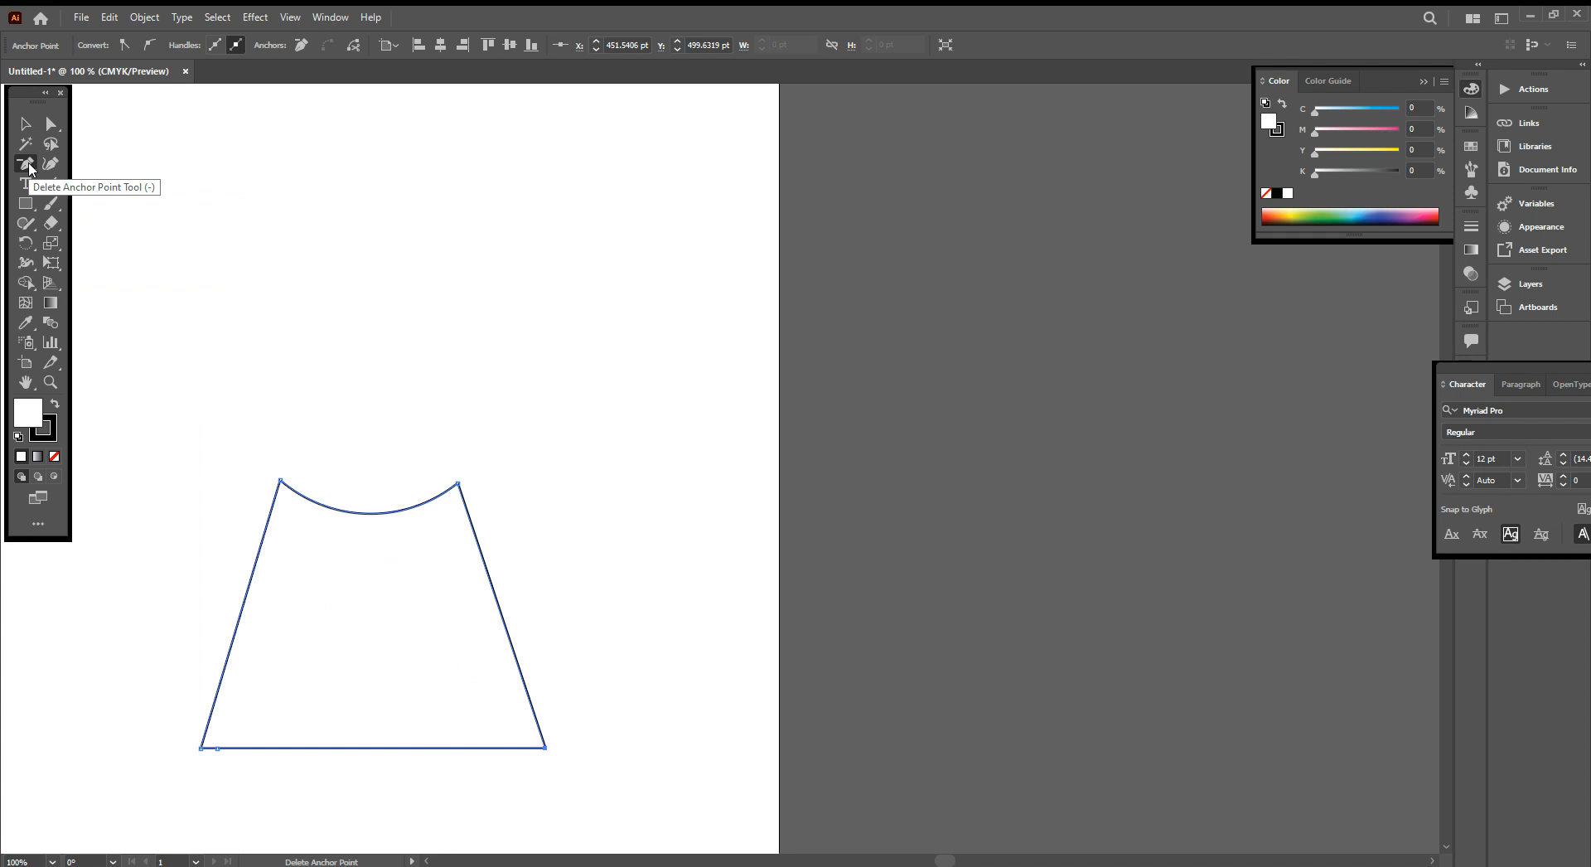
# Step: Draw a rectangle about 93 by 99 pt above the edited shape
pyautogui.click(32, 207)
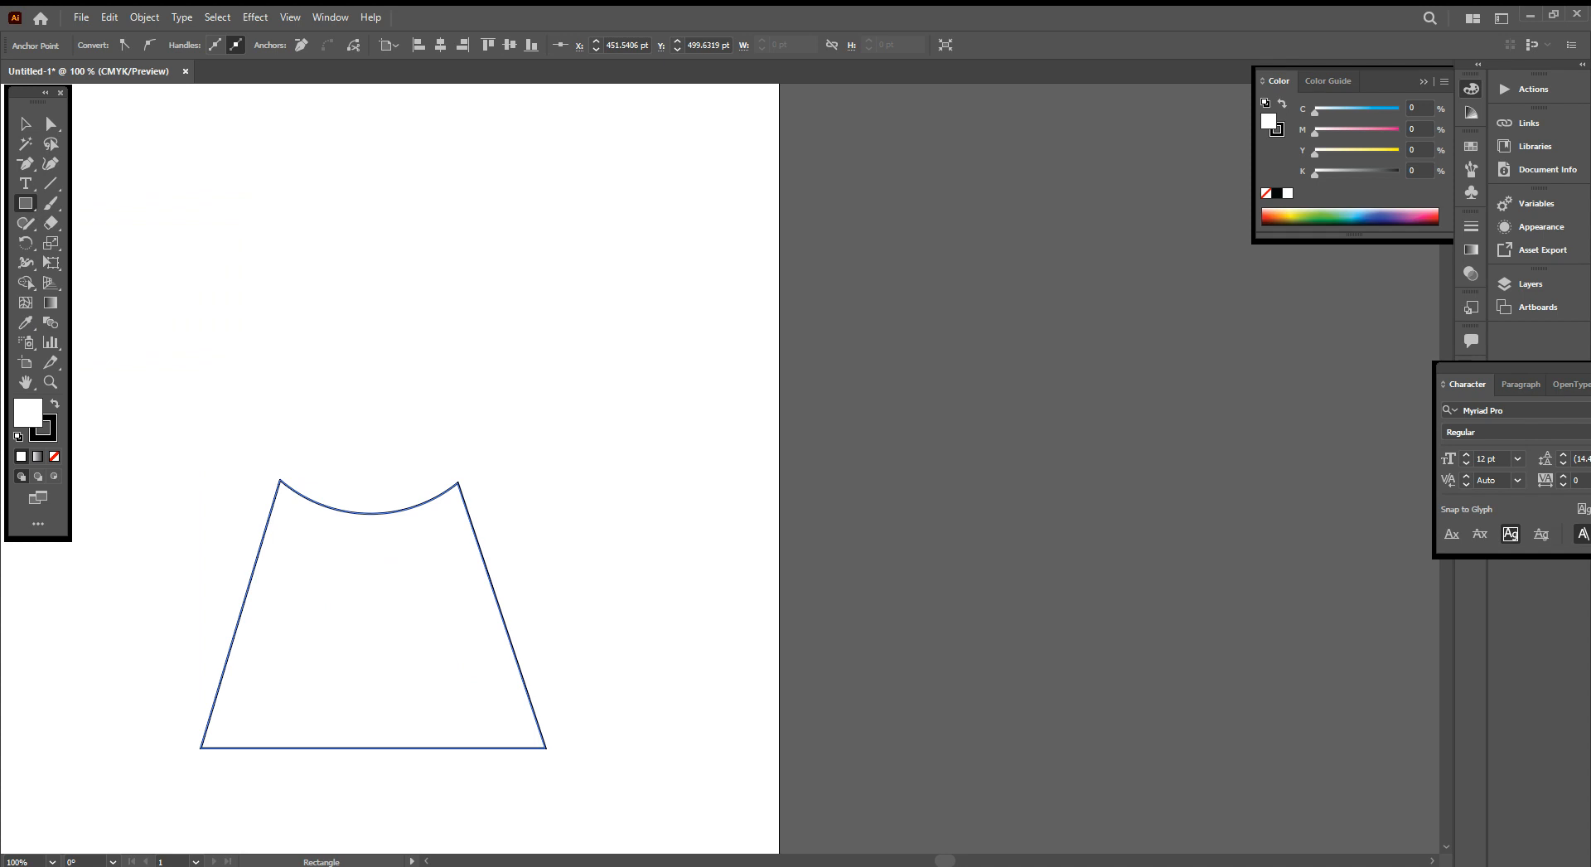
pyautogui.moveTo(240, 199)
pyautogui.mouseDown()
pyautogui.moveTo(381, 309)
pyautogui.moveTo(391, 359)
pyautogui.mouseUp()
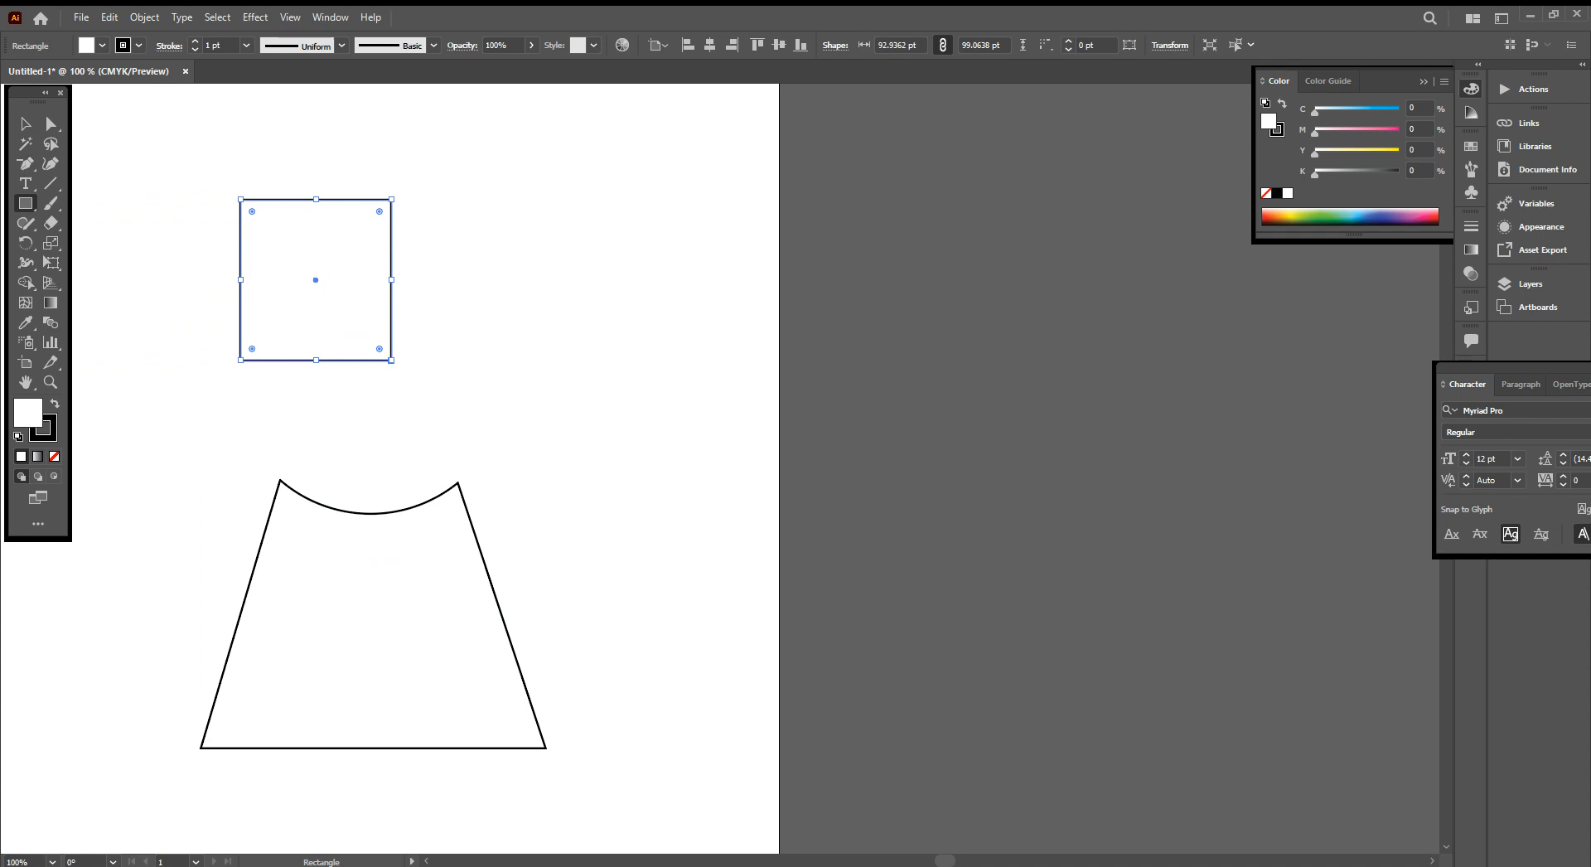
# Step: Add an anchor point on the rectangle's left edge and pull it outward to about X 168 pt, Y 205 pt, forming a pointed end
pyautogui.click(26, 163)
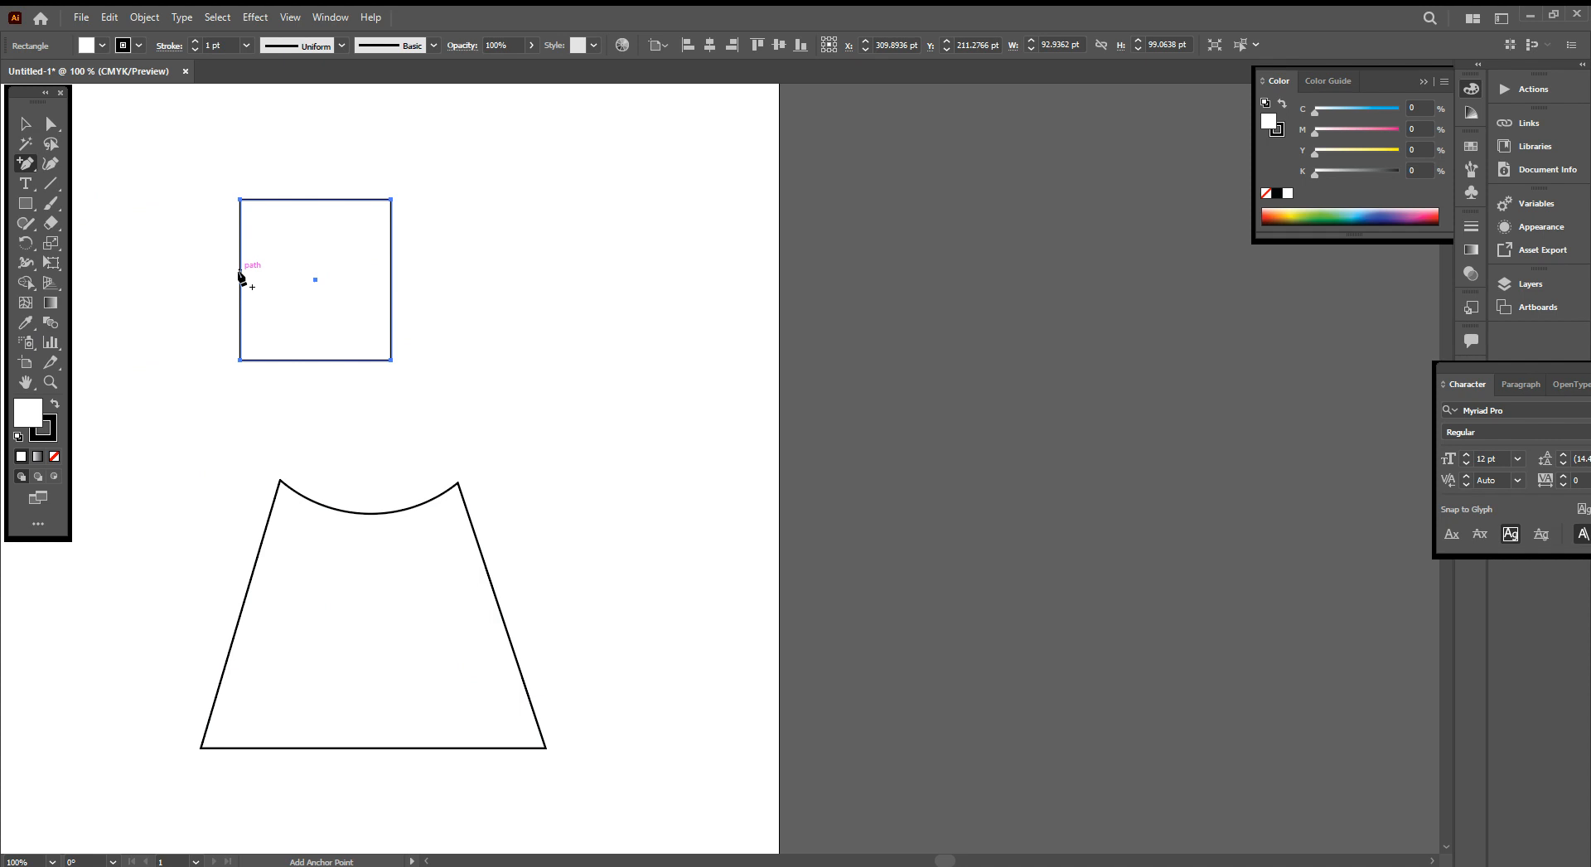
pyautogui.click(239, 270)
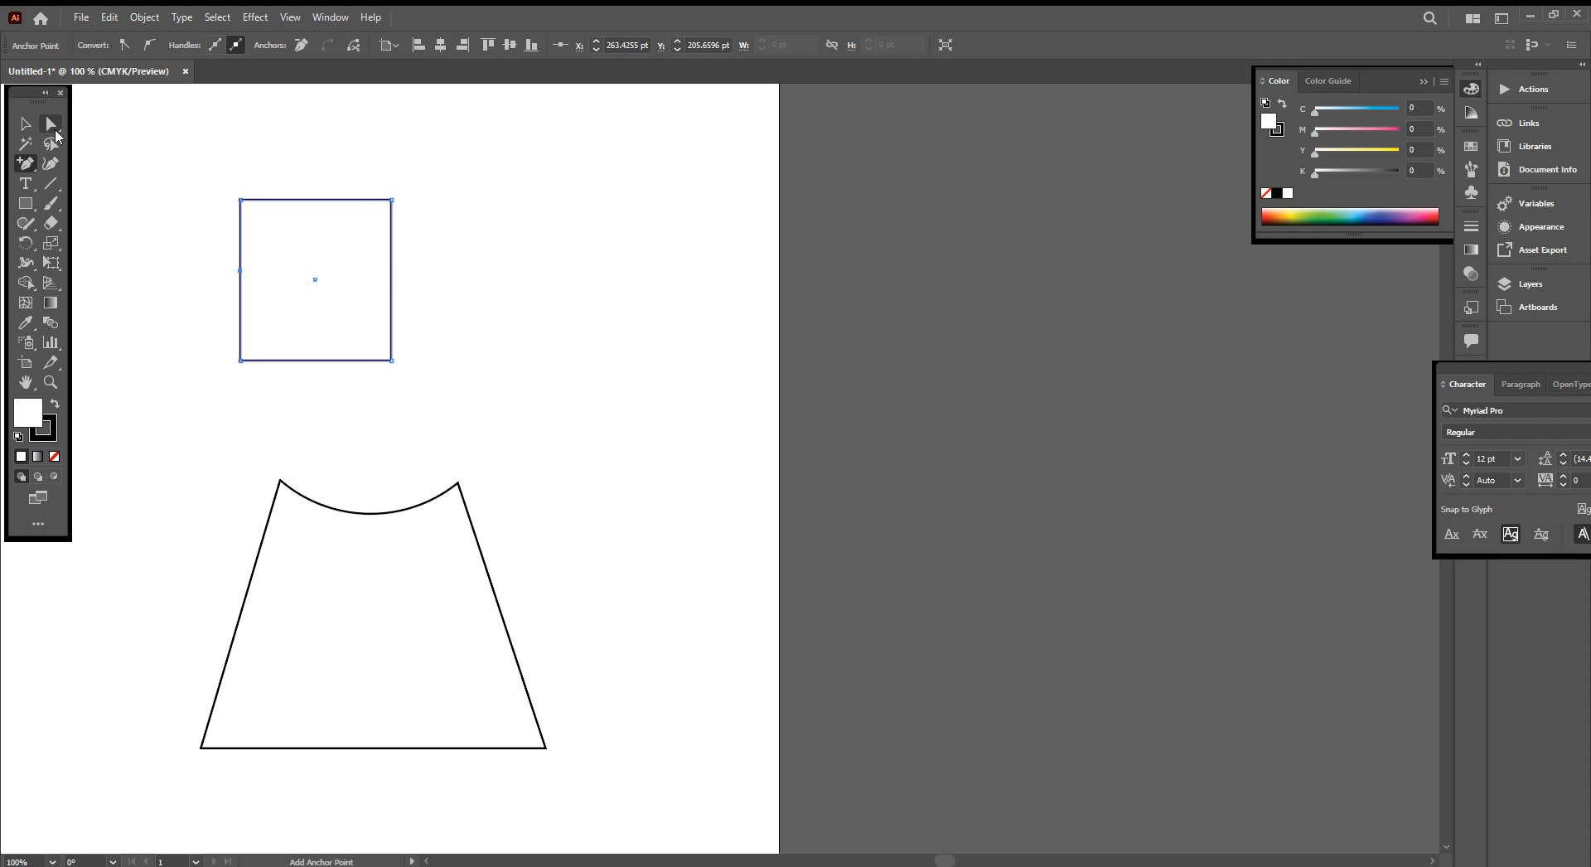
pyautogui.click(55, 130)
pyautogui.moveTo(221, 256); pyautogui.dragTo(87, 274)
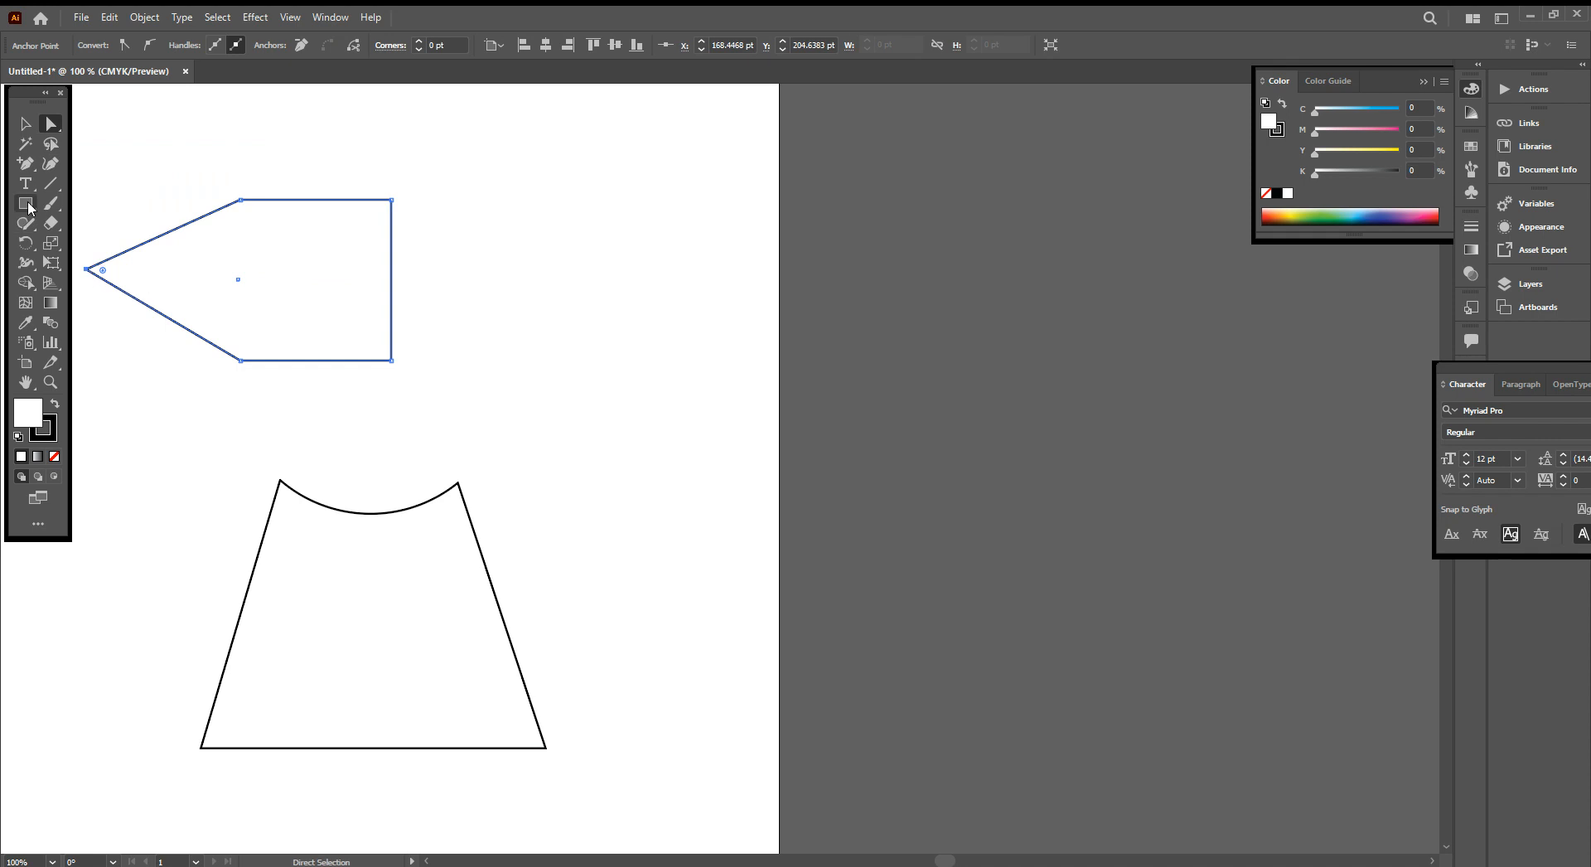
# Step: Draw a second rectangle about 101 by 91 pt beside the pointed shape and move its centre to about X 509 pt, Y 249 pt
pyautogui.press('m')
pyautogui.moveTo(521, 234); pyautogui.dragTo(685, 382)
pyautogui.press('a')
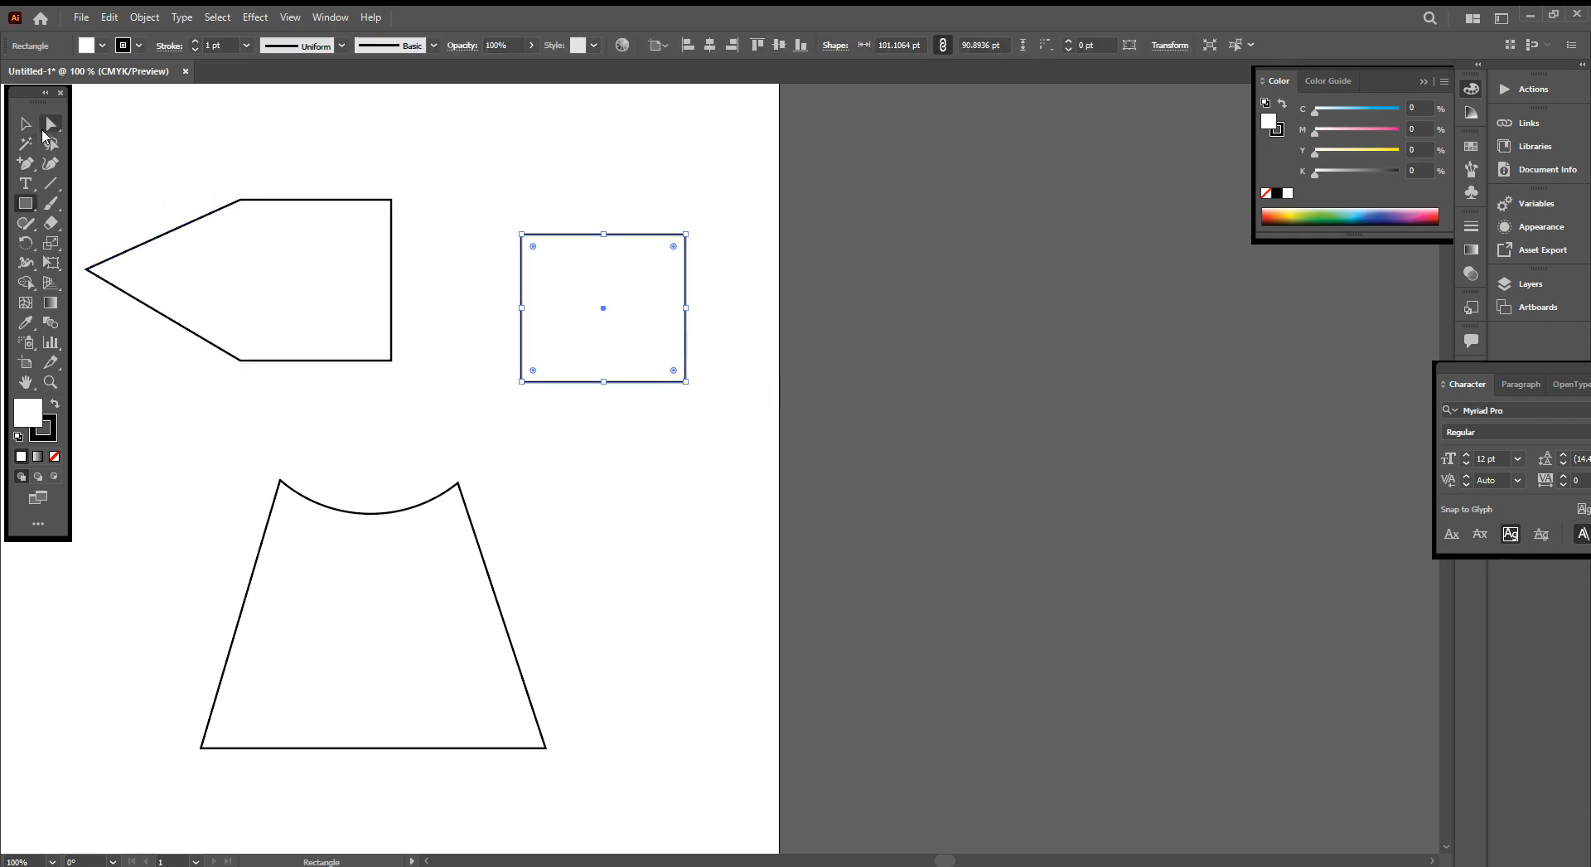
pyautogui.moveTo(524, 289); pyautogui.dragTo(556, 267)
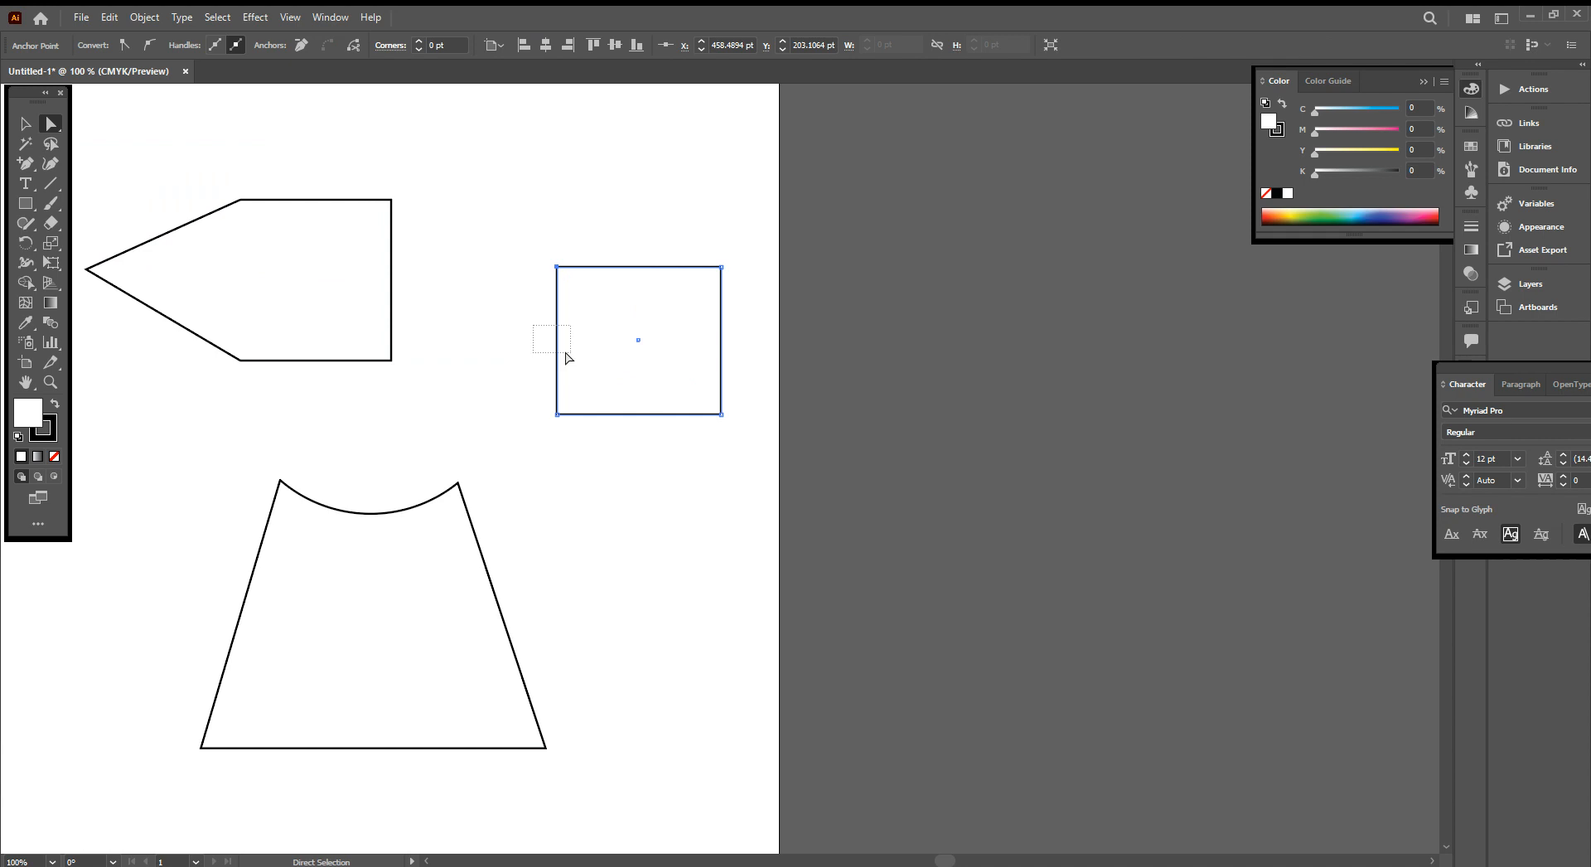
pyautogui.click(568, 346)
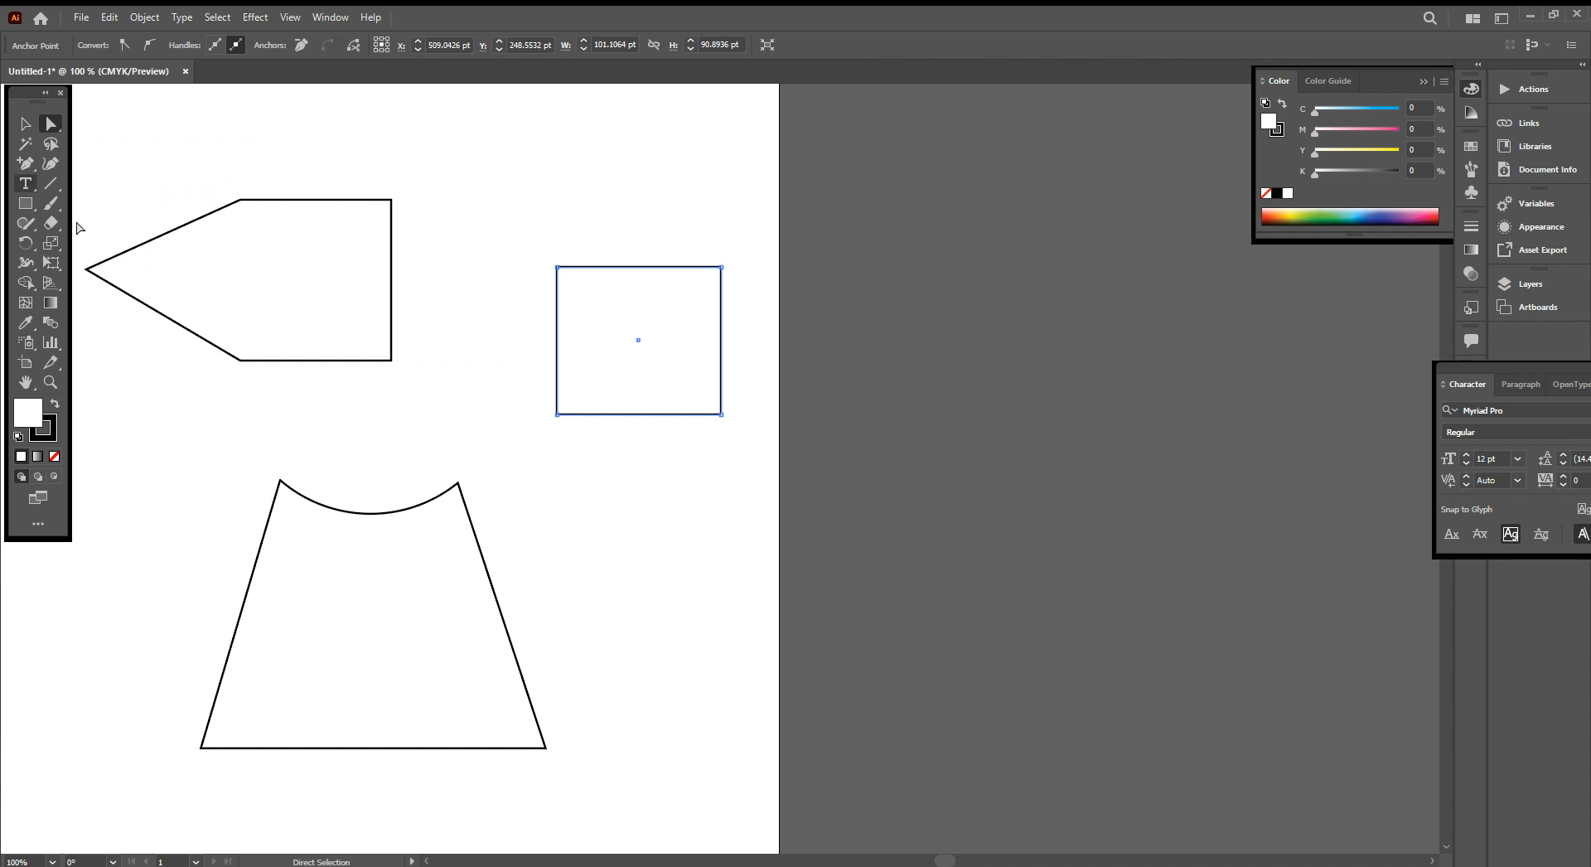
# Step: Add an anchor point on the second rectangle's left edge and pull it inward to about X 542 pt, Y 249 pt to form a notch
pyautogui.press('p')
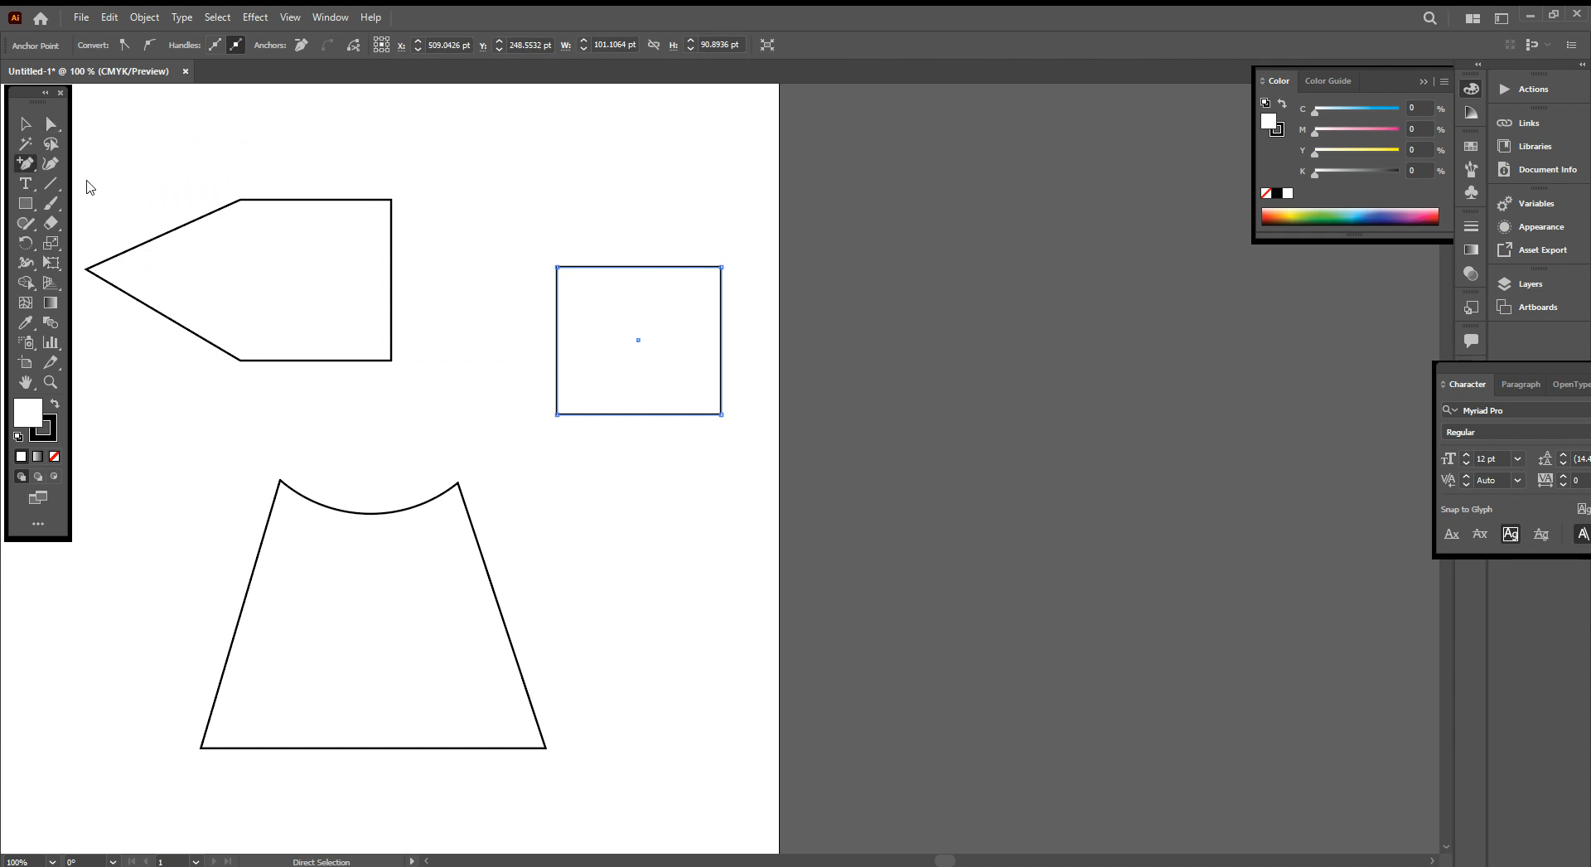
pyautogui.click(556, 336)
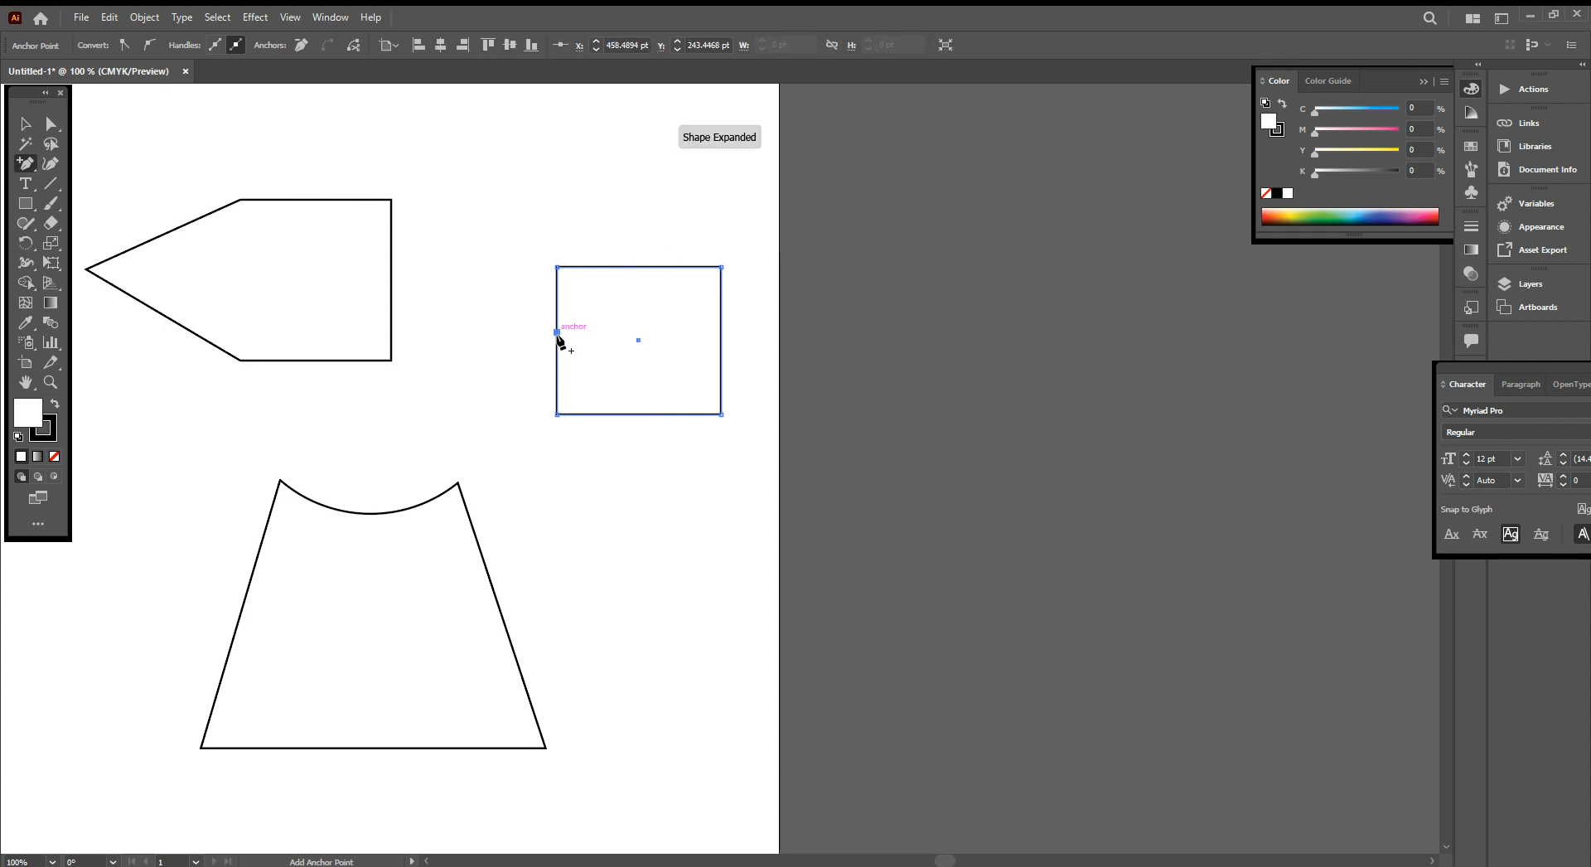
pyautogui.click(51, 125)
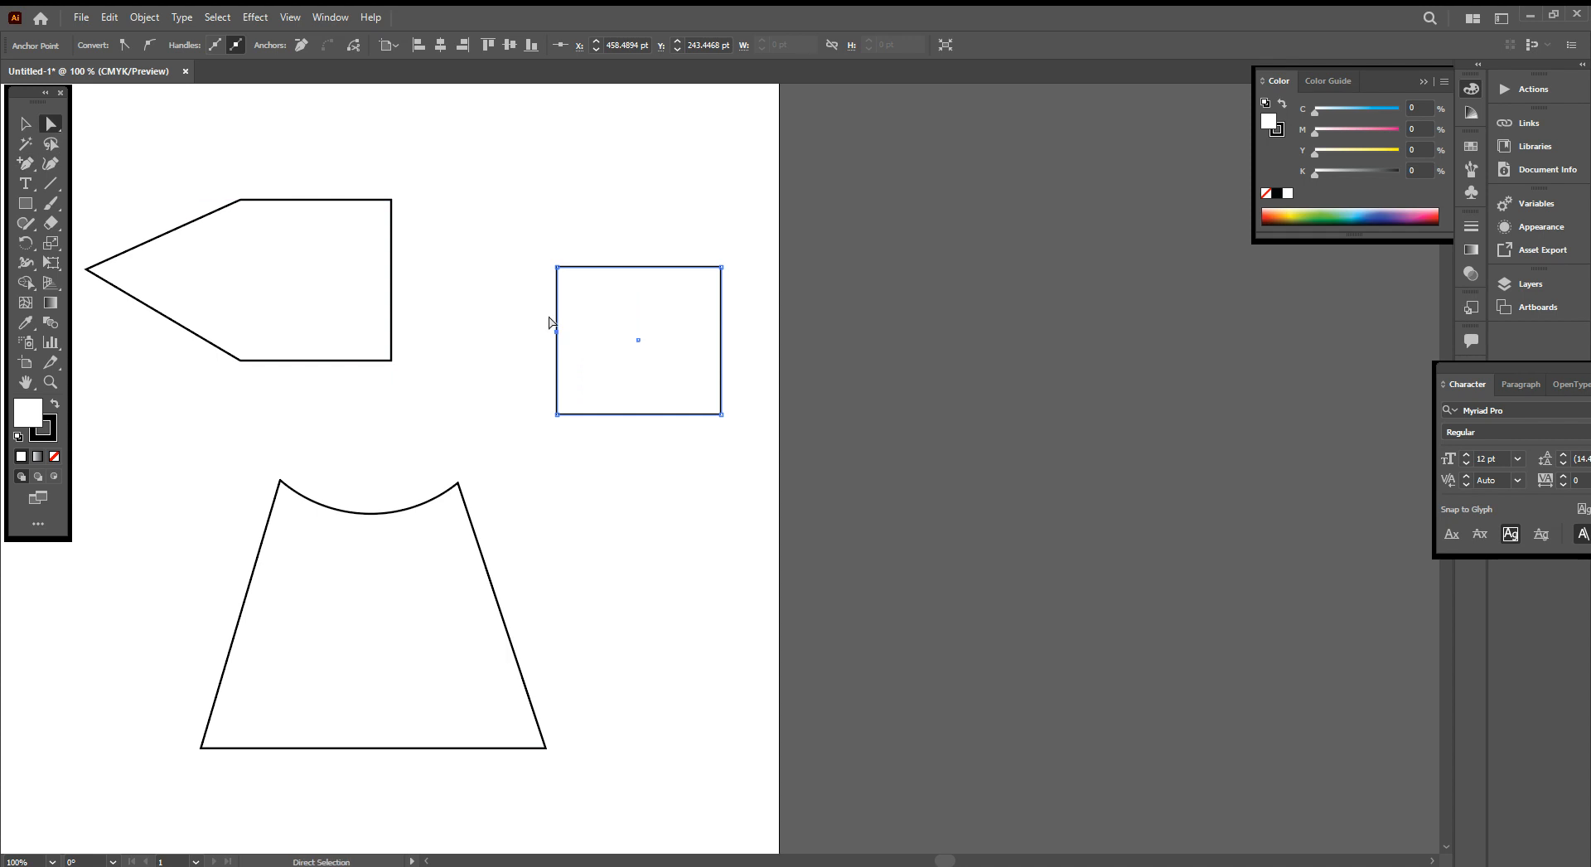
pyautogui.click(557, 333)
pyautogui.moveTo(557, 333); pyautogui.dragTo(690, 339)
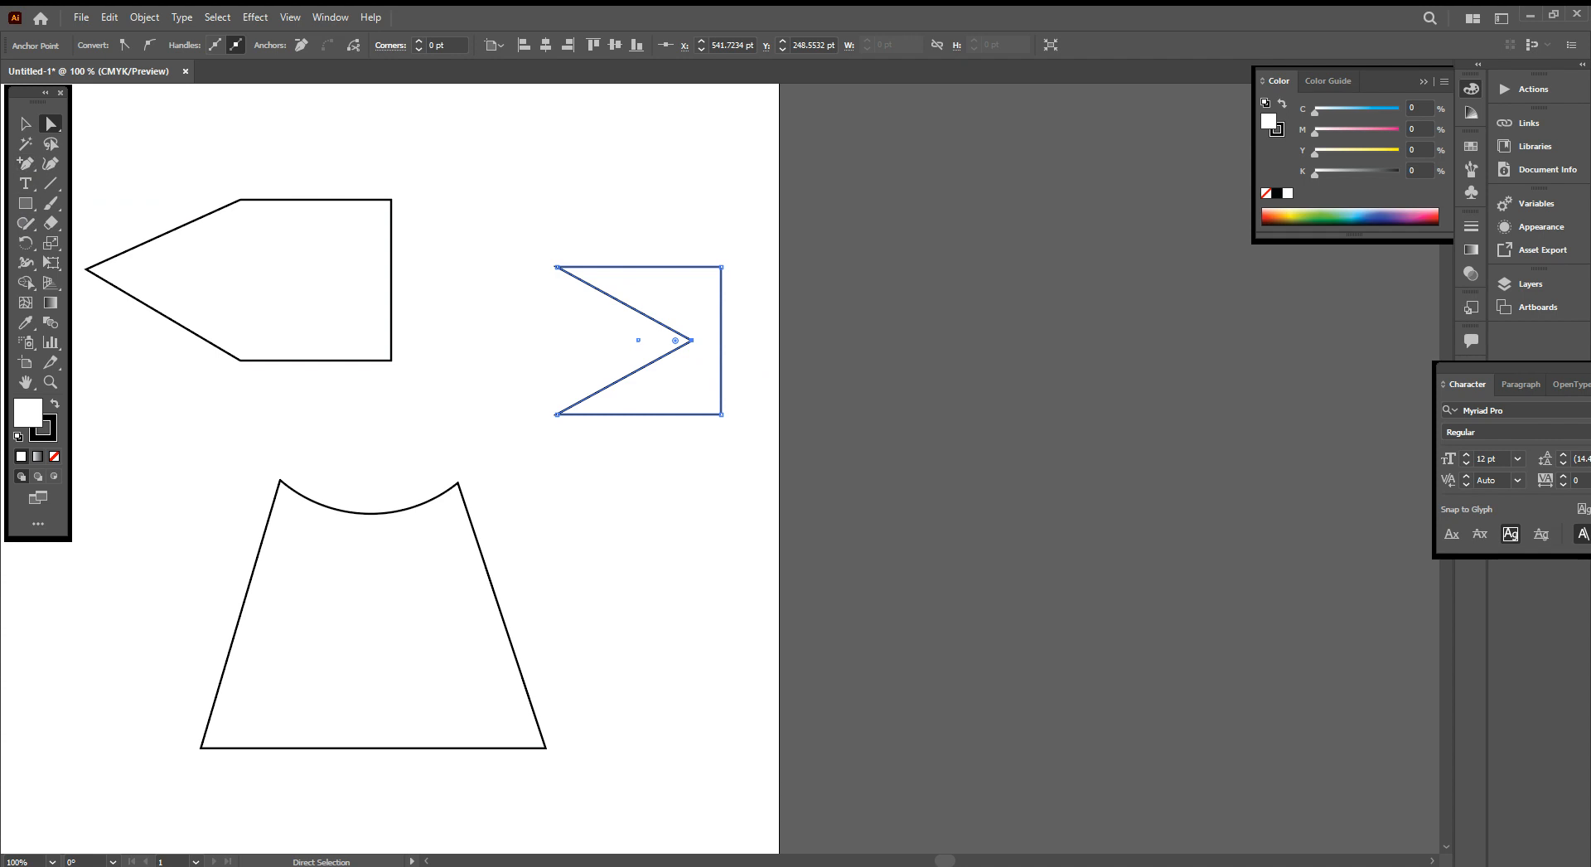
# Step: Delete the anchor points at the notch tip and upper-right corner, and rotate the resulting triangle about a quarter turn counterclockwise
pyautogui.click(26, 163)
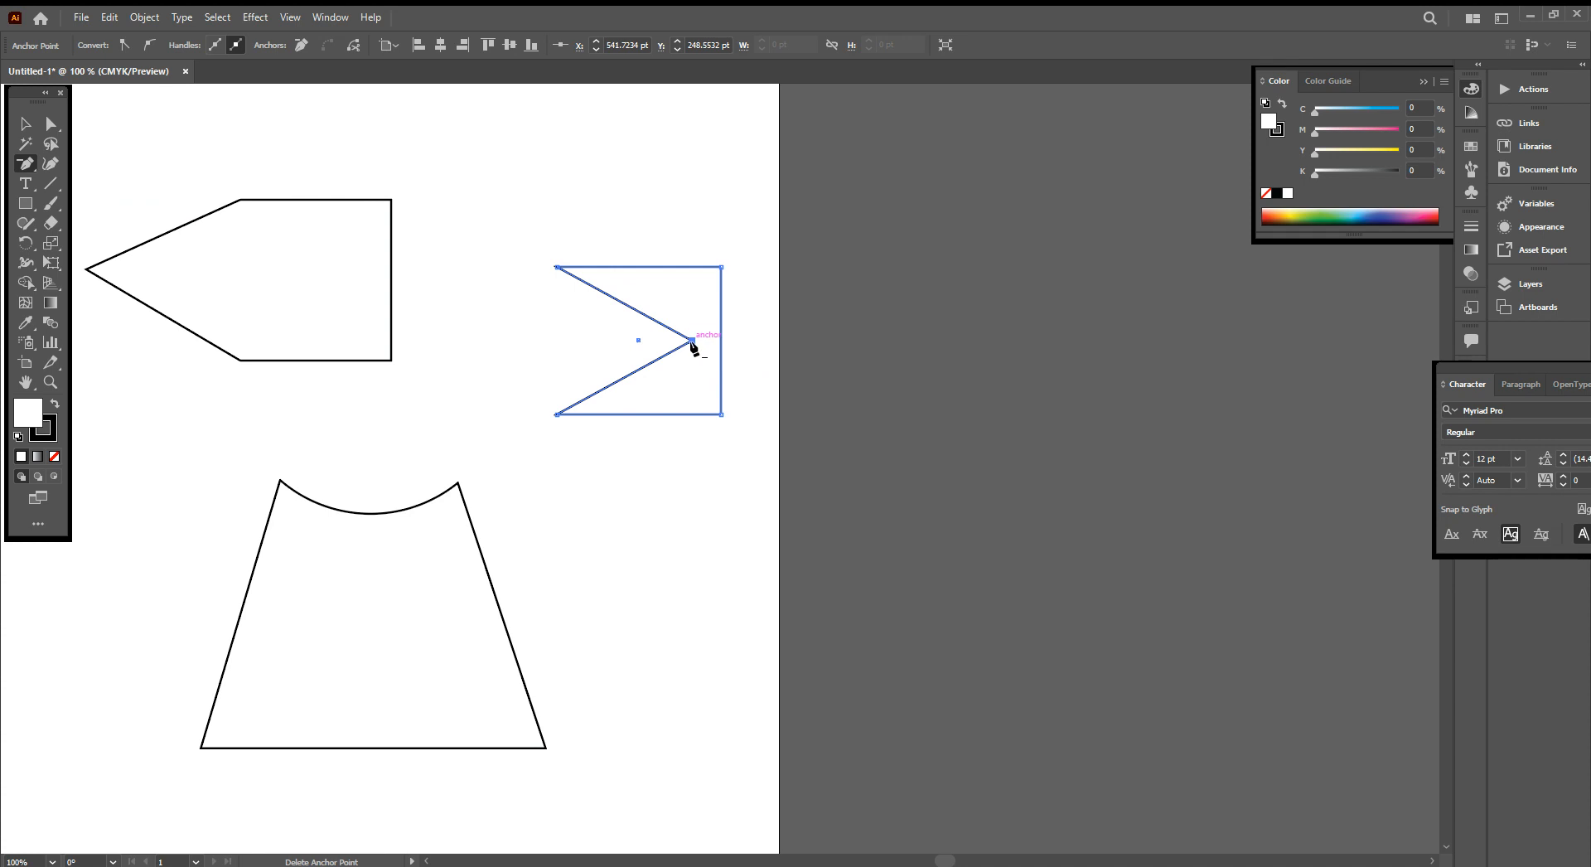
pyautogui.click(692, 341)
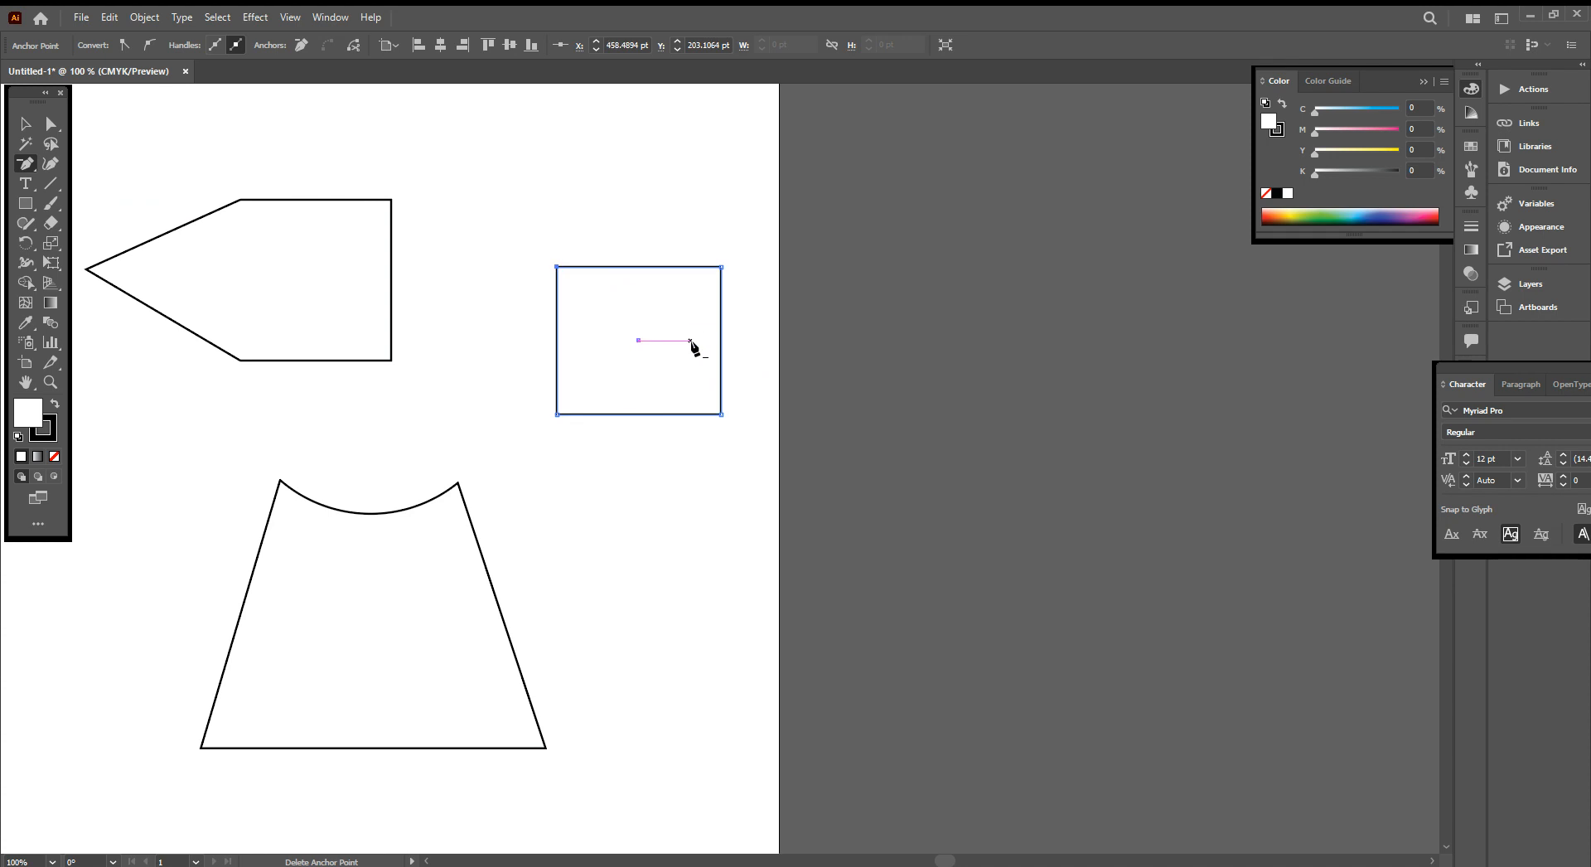
pyautogui.click(721, 266)
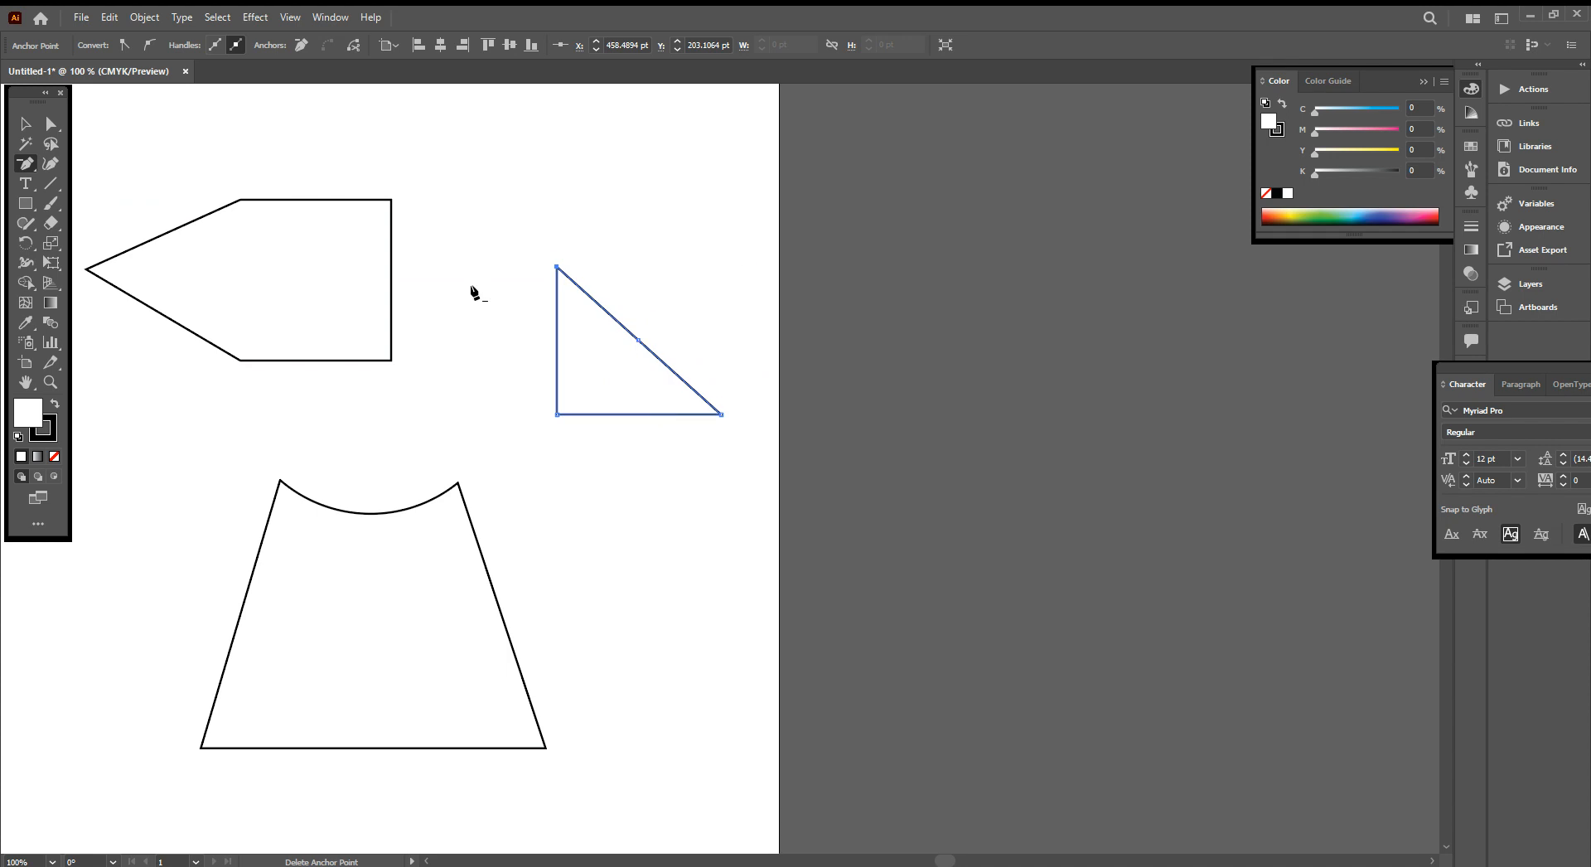
pyautogui.click(25, 125)
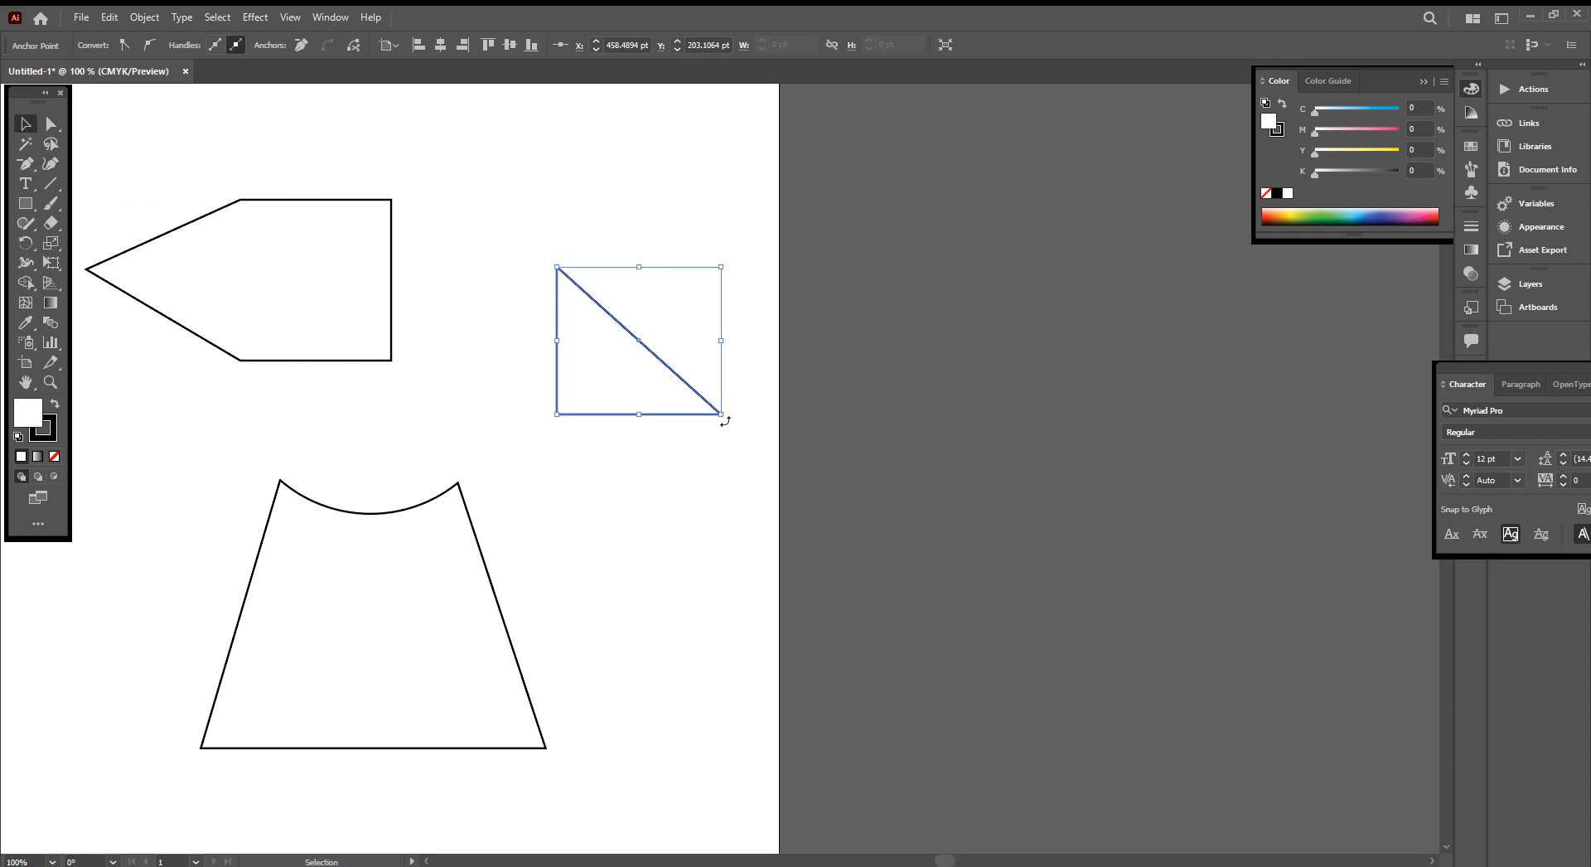
pyautogui.moveTo(724, 420); pyautogui.dragTo(683, 296)
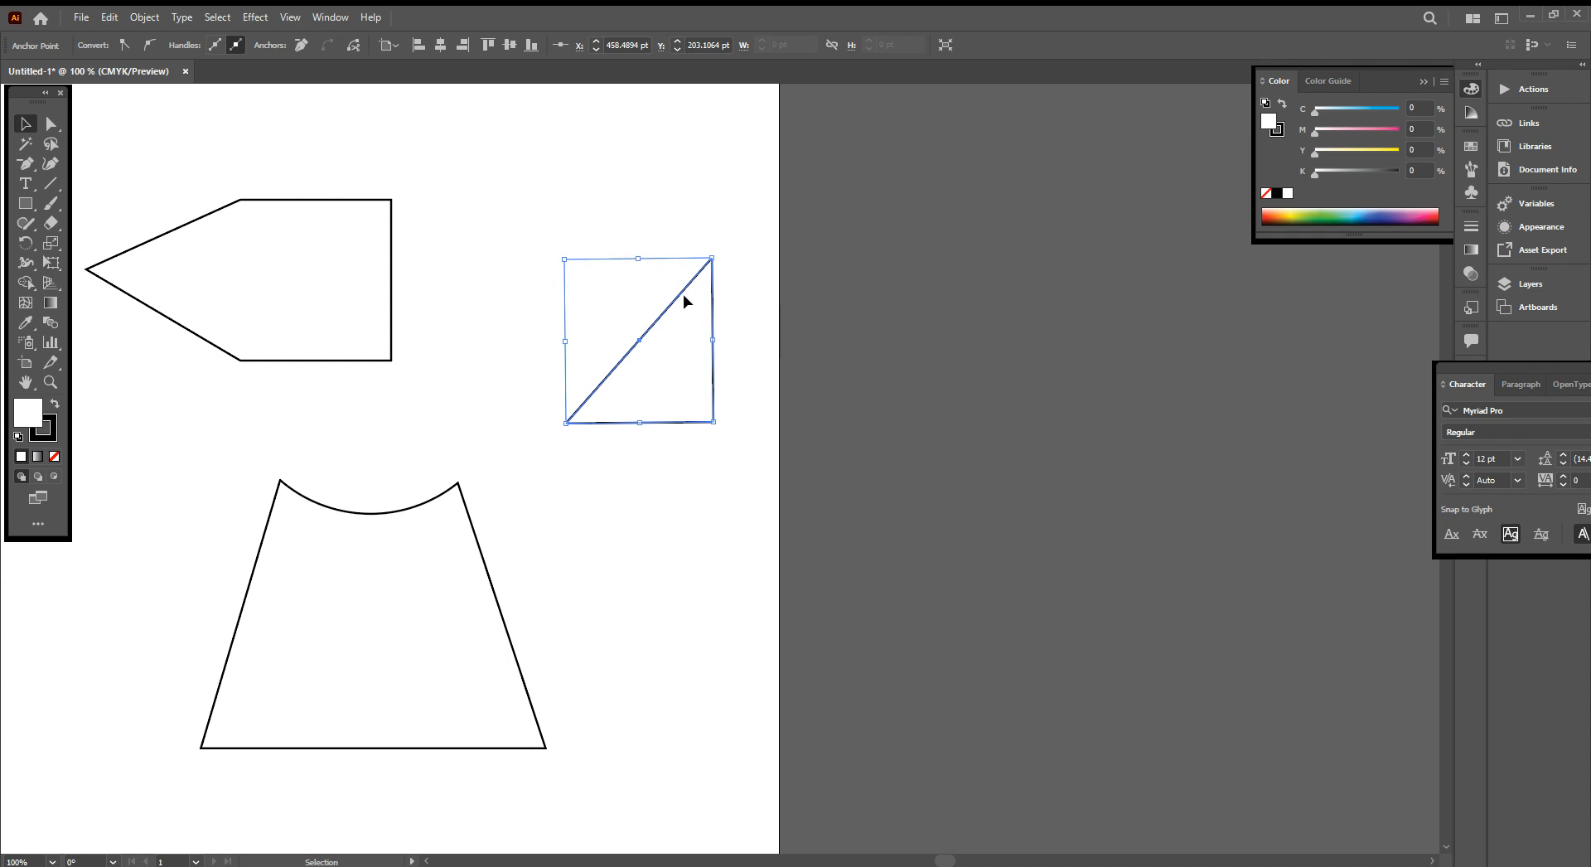